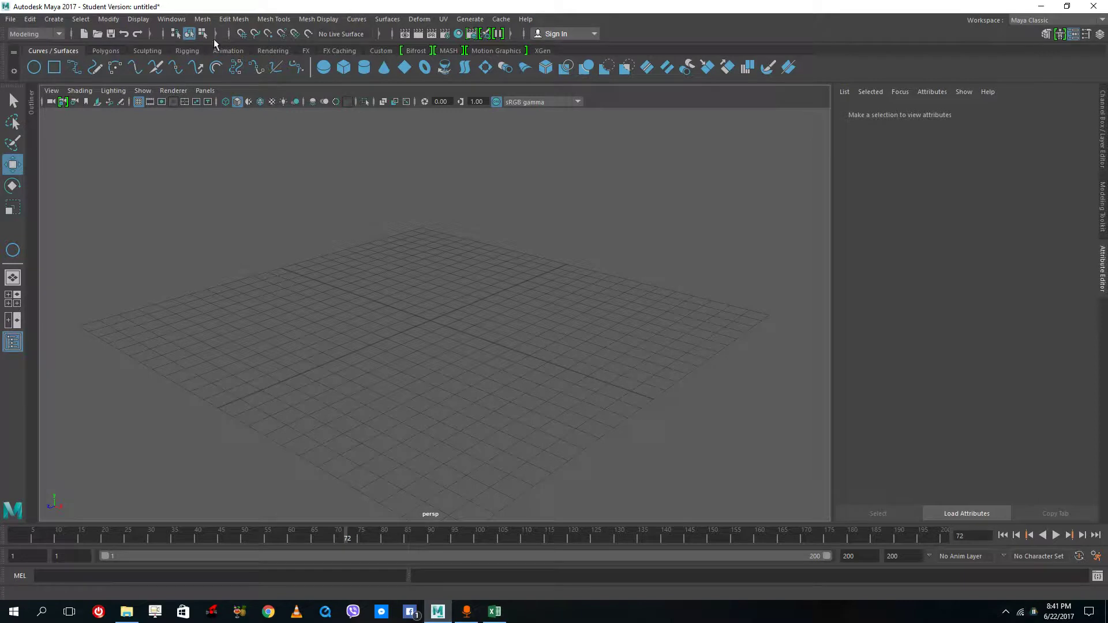
Create a polygon plane covering most of the grid as the floor of the scene.
click(113, 52)
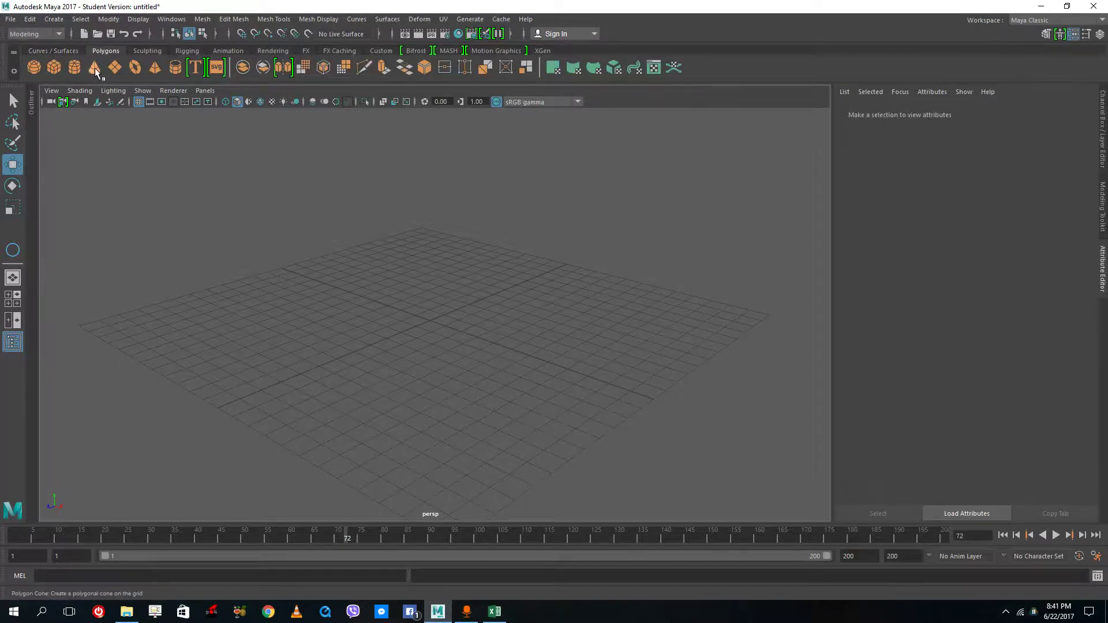
click(112, 70)
drag(110, 323, 737, 322)
Build a polygon cube on the plane and duplicate it so that three cubes stand spaced apart.
click(53, 68)
drag(289, 345, 304, 363)
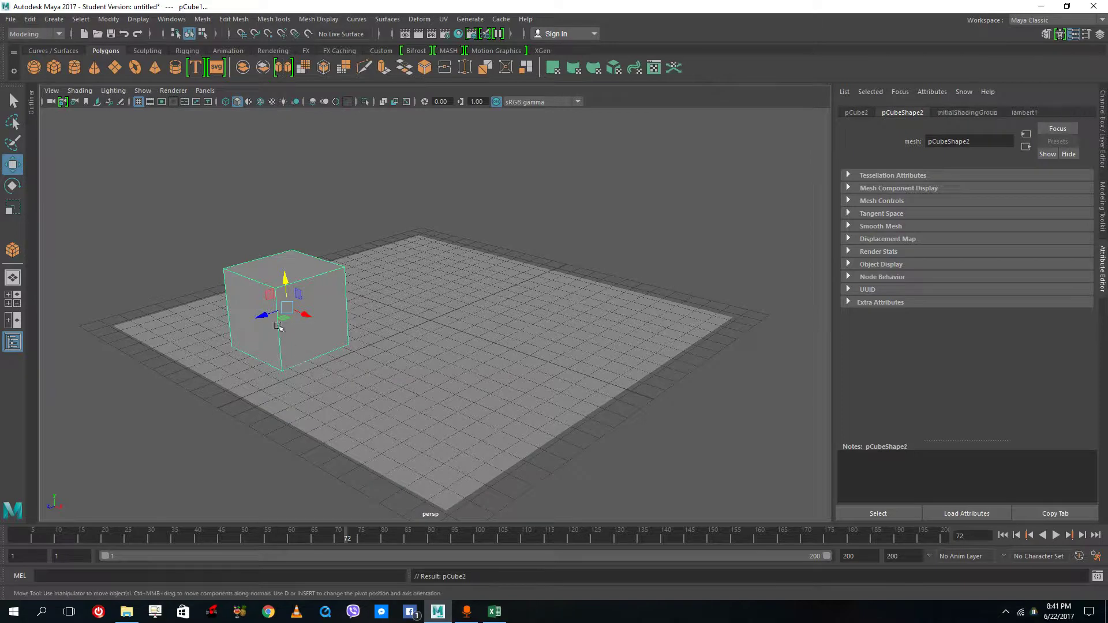
drag(260, 320, 384, 273)
key(shift+d)
drag(527, 246, 433, 373)
click(600, 227)
alt+drag(578, 274, 534, 281)
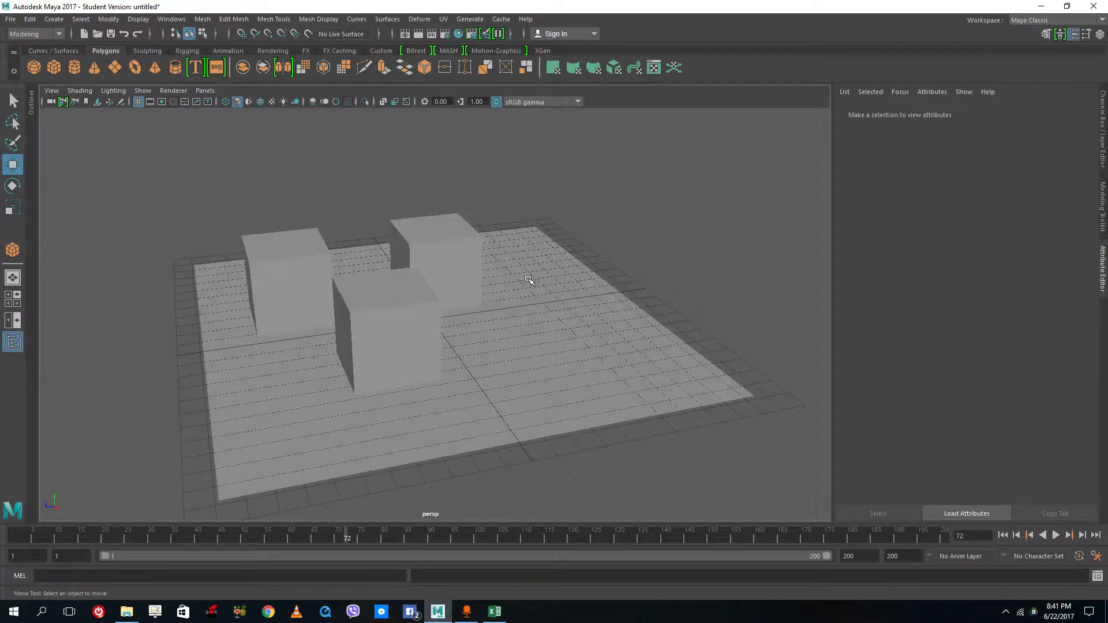
alt+drag(475, 282, 510, 279)
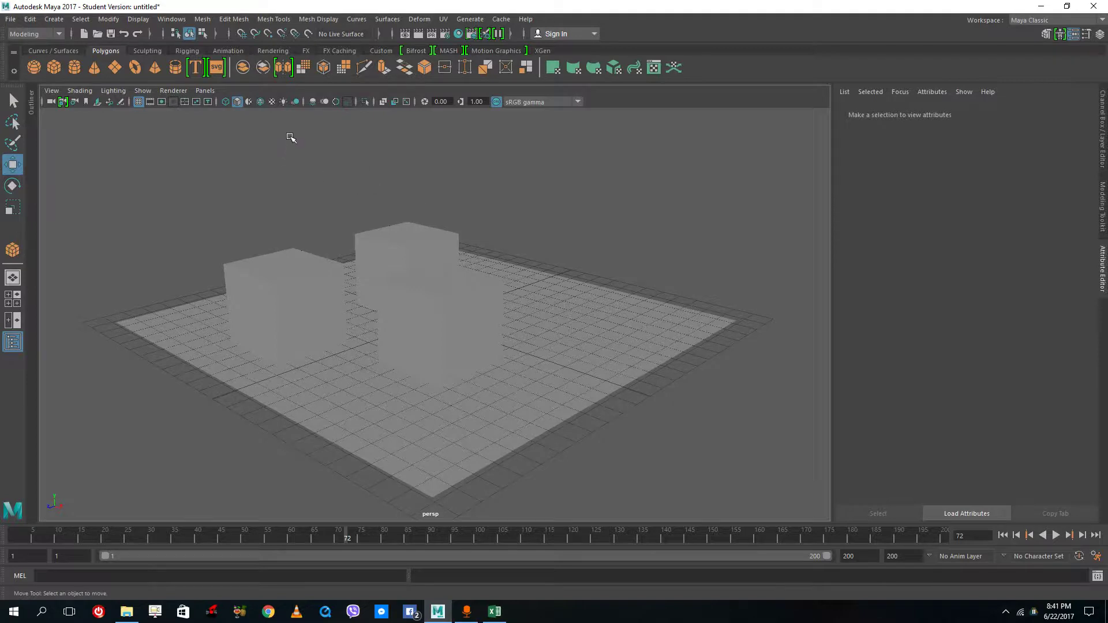
Create a basic camera without aim or up controls.
click(50, 37)
click(49, 36)
click(54, 20)
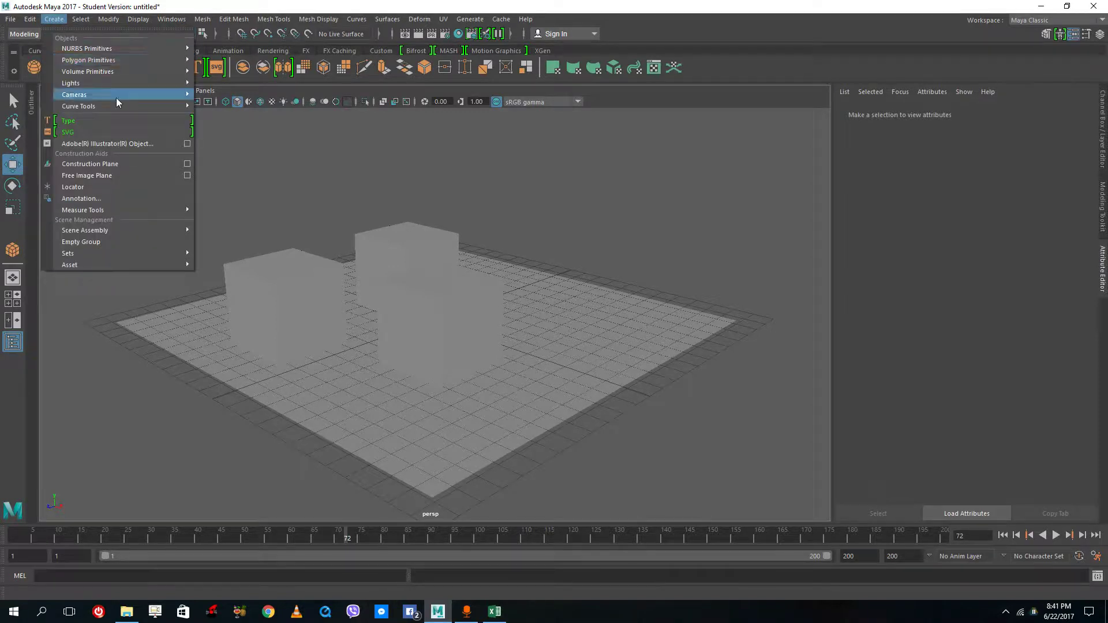
mouse_move(117, 97)
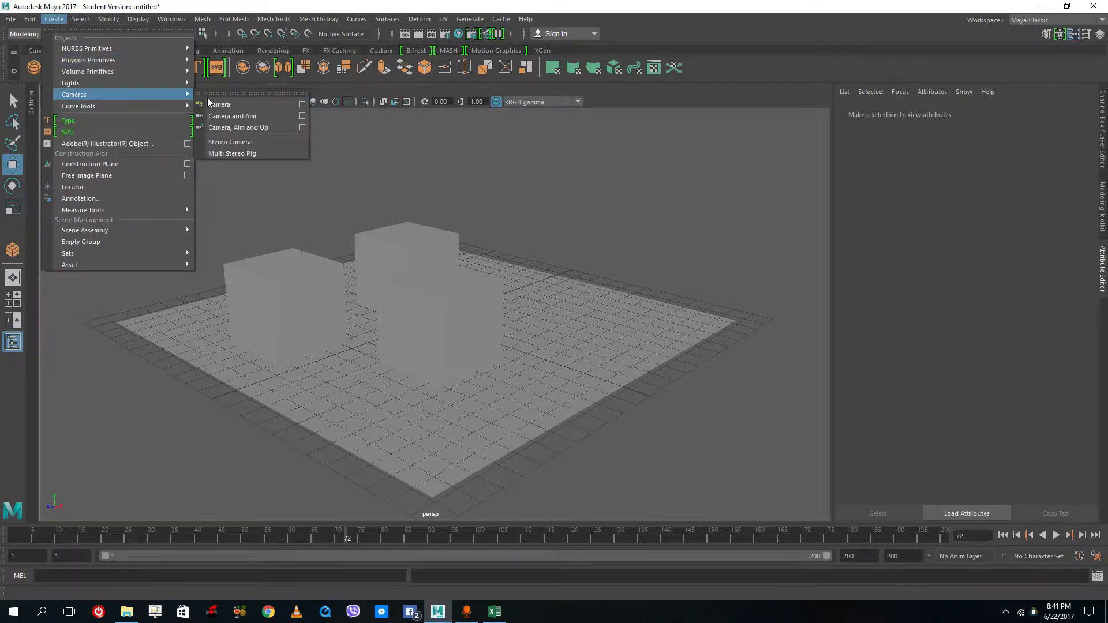
click(252, 105)
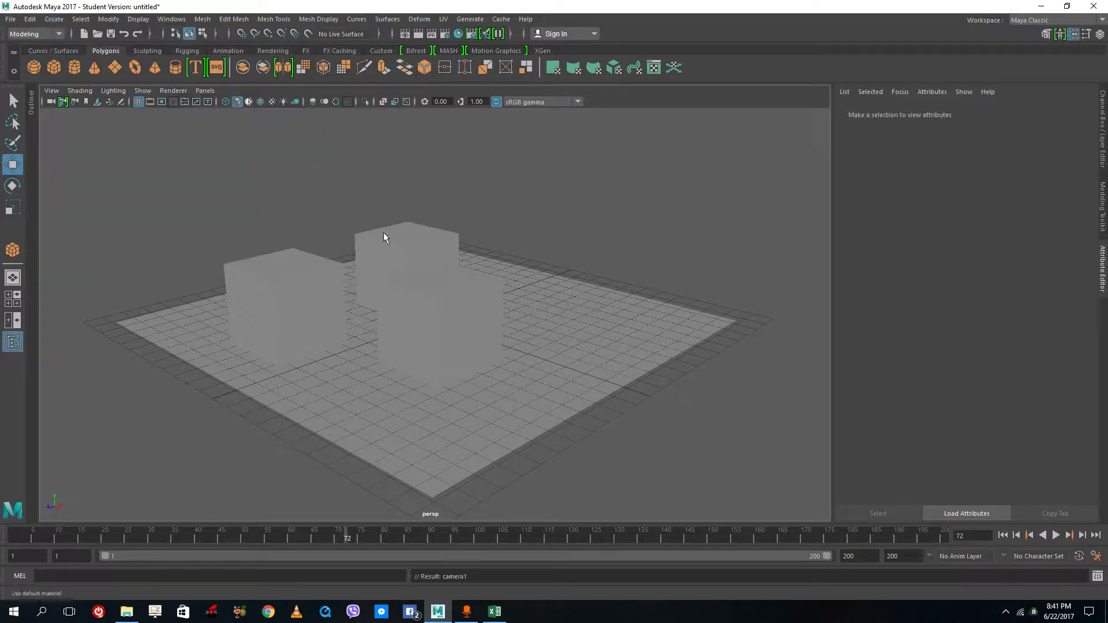
Raise the basic camera about 8.8 cm and pull it back beyond the plane's edge, pointing over the cubes.
drag(425, 295, 428, 147)
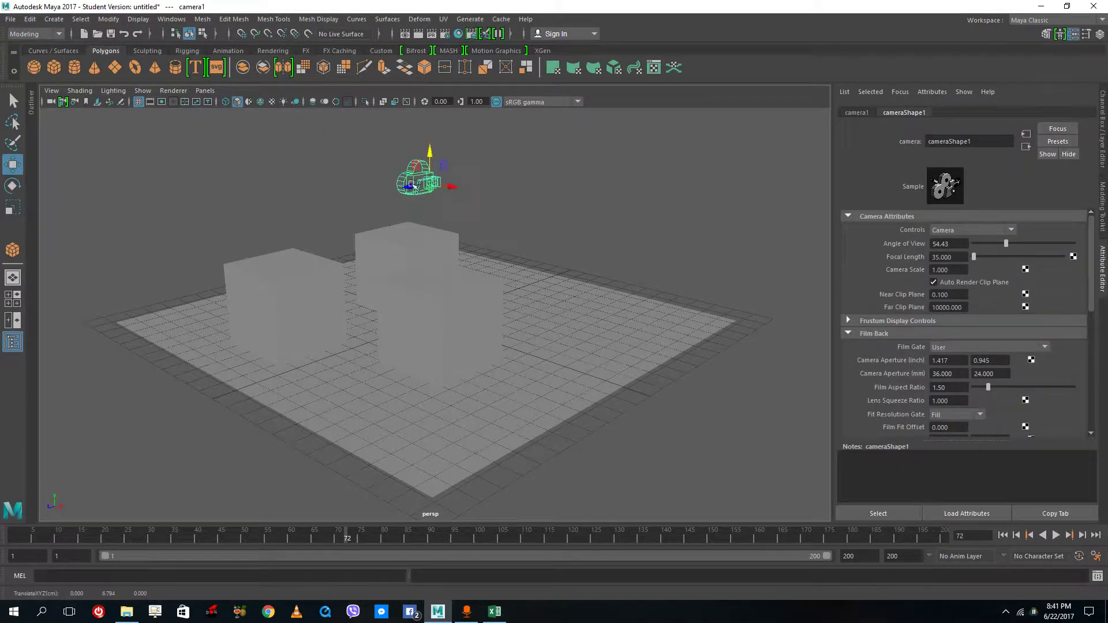
drag(413, 188, 128, 269)
alt+drag(383, 280, 307, 274)
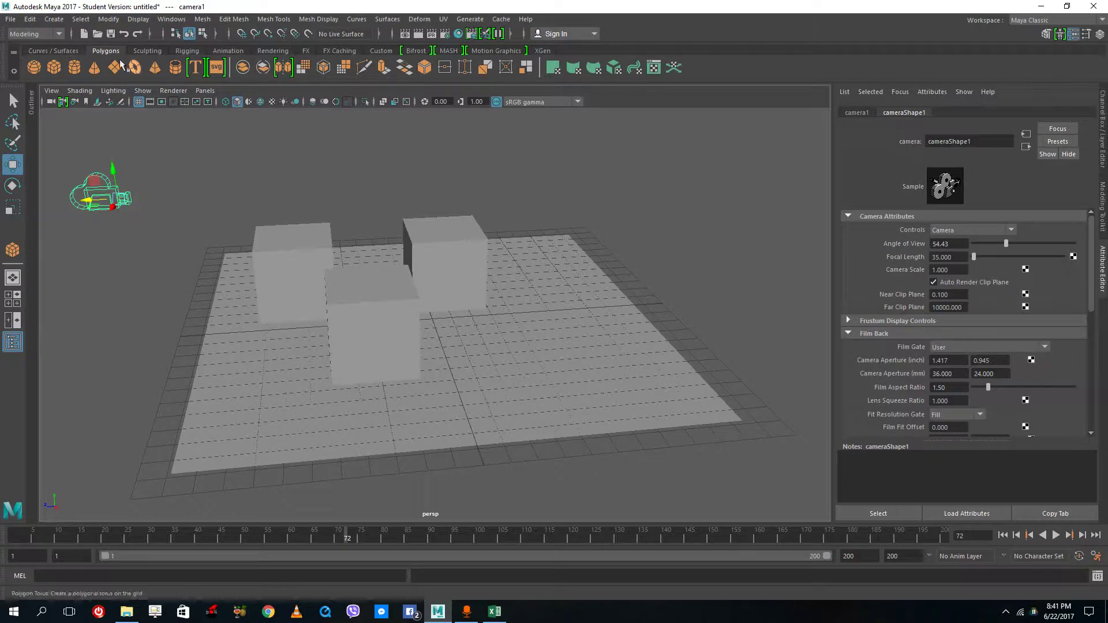
click(195, 193)
drag(95, 157, 140, 222)
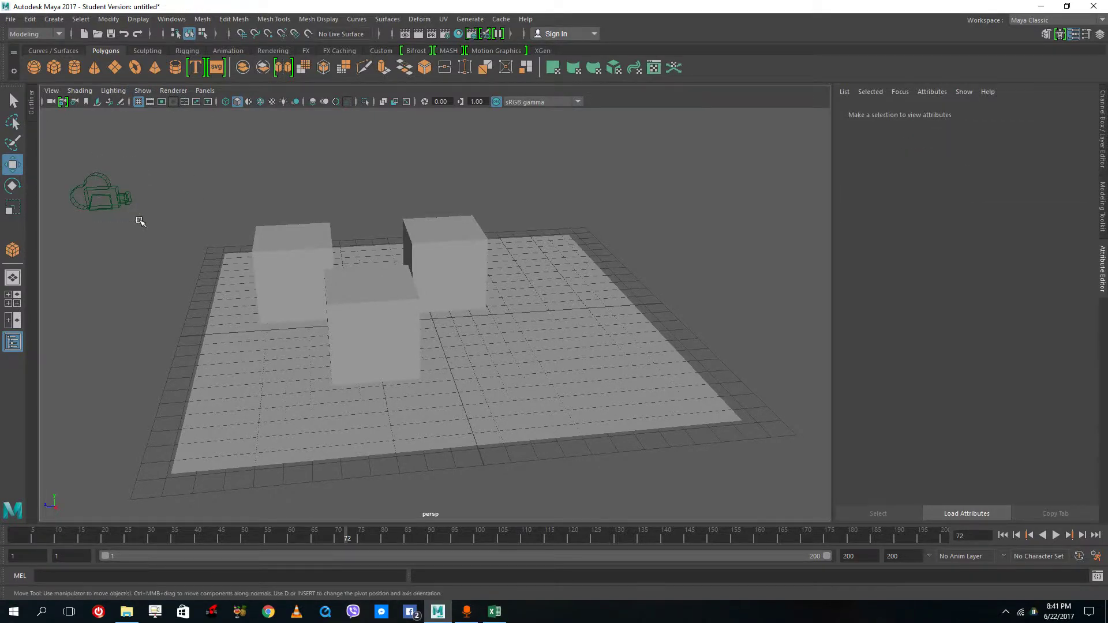
click(172, 122)
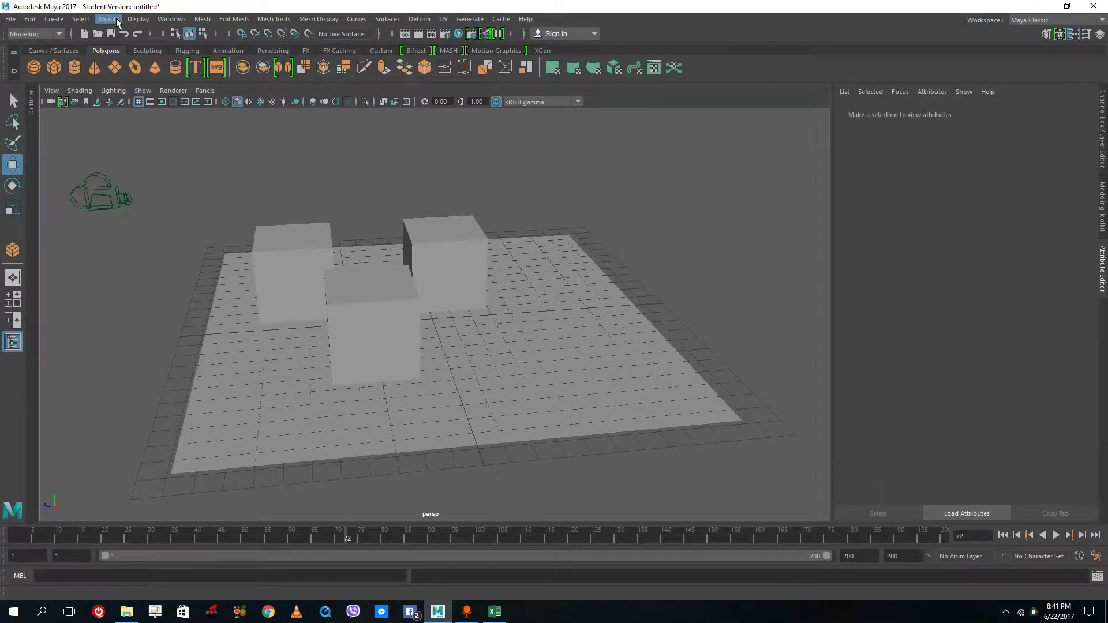
Create a Camera and Aim and raise the whole rig above the cubes.
click(109, 19)
mouse_move(173, 19)
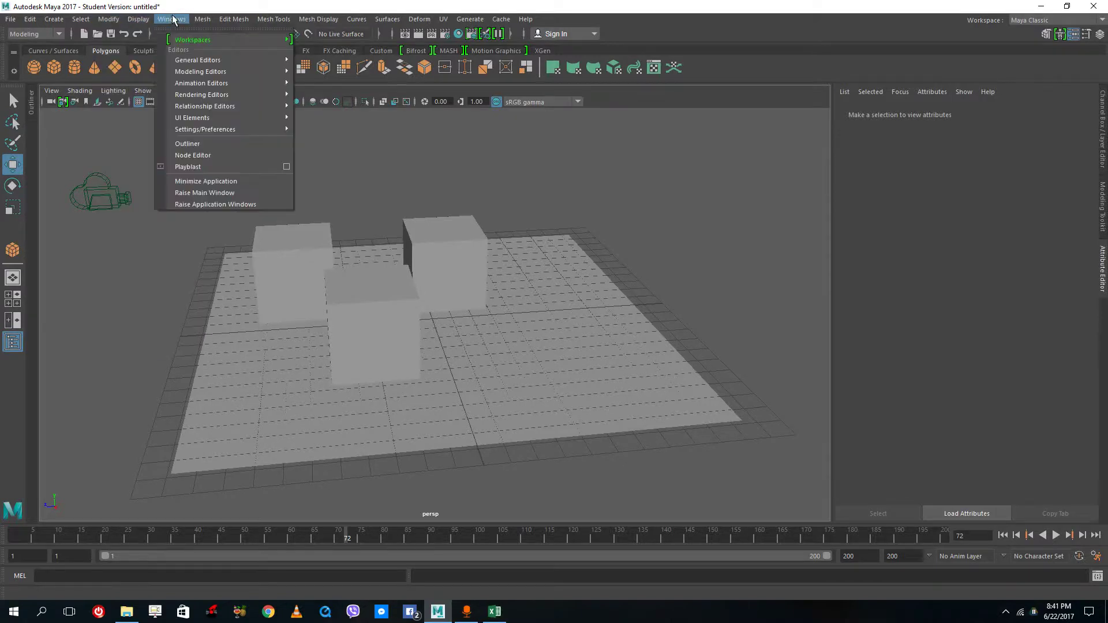
mouse_move(61, 23)
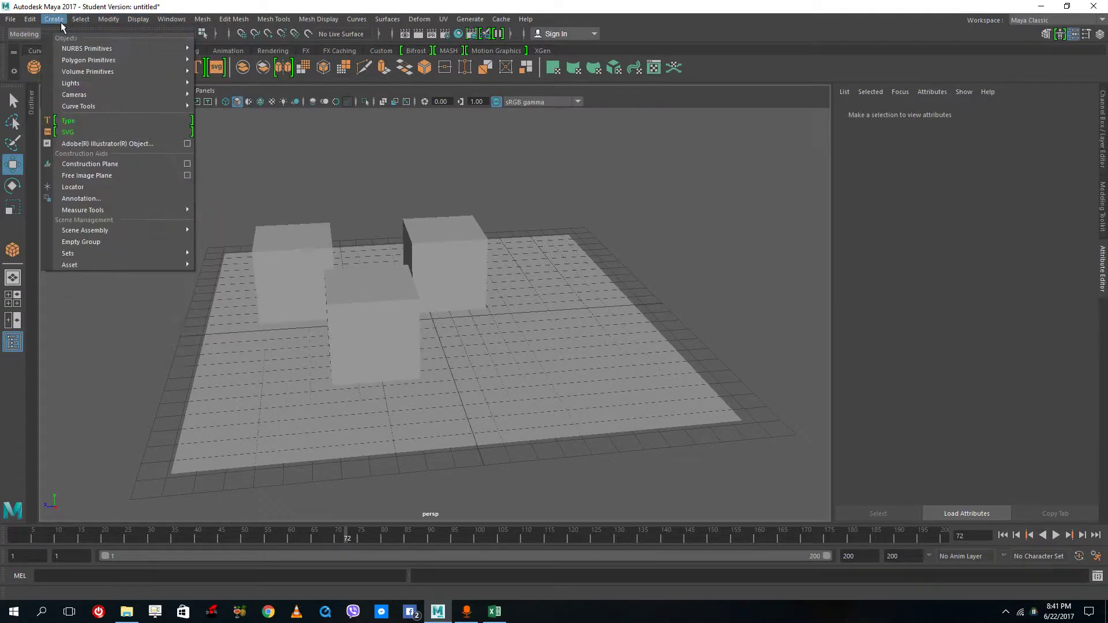
mouse_move(98, 95)
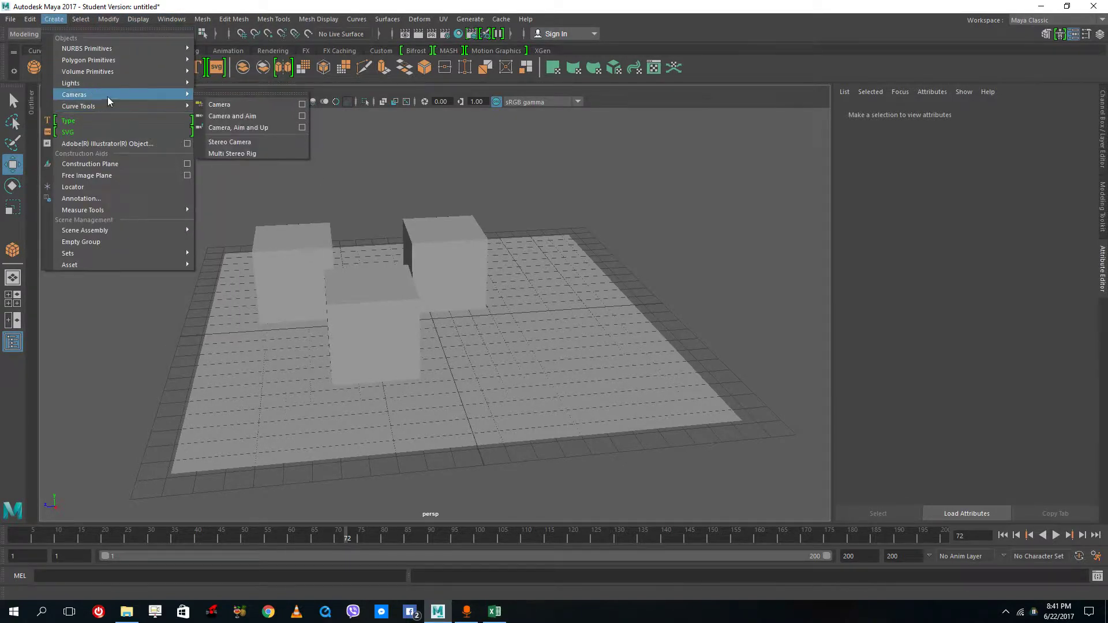
click(231, 117)
drag(531, 287, 532, 120)
click(603, 196)
drag(603, 196, 522, 131)
Lower the aim point of the Camera and Aim rig to about 5.4 cm so the camera tilts down.
click(101, 196)
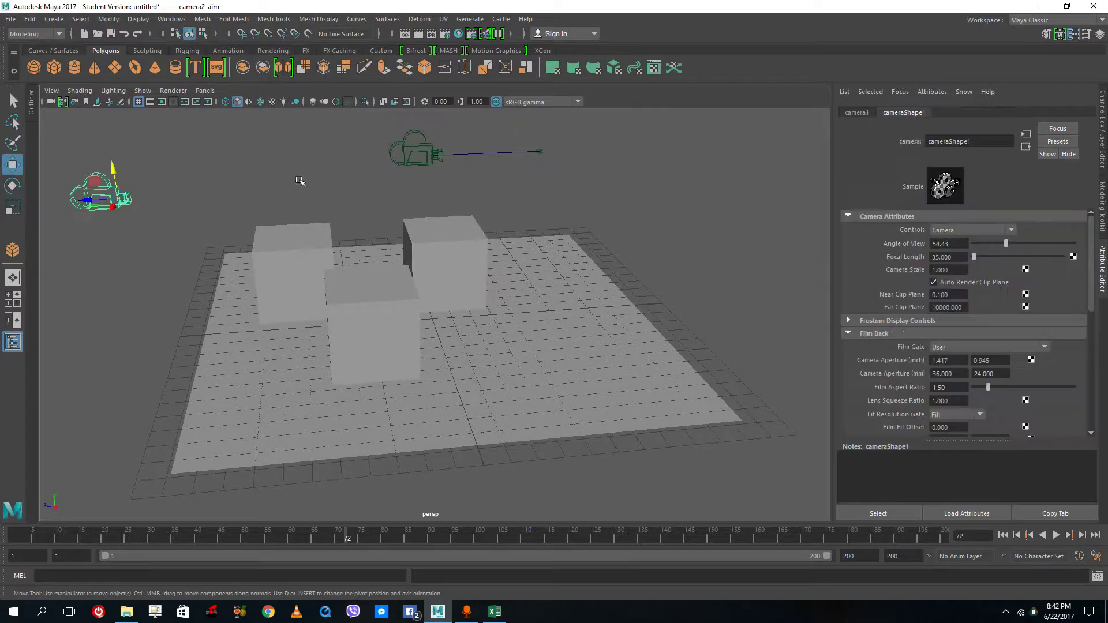
click(402, 151)
click(540, 151)
drag(542, 127, 540, 184)
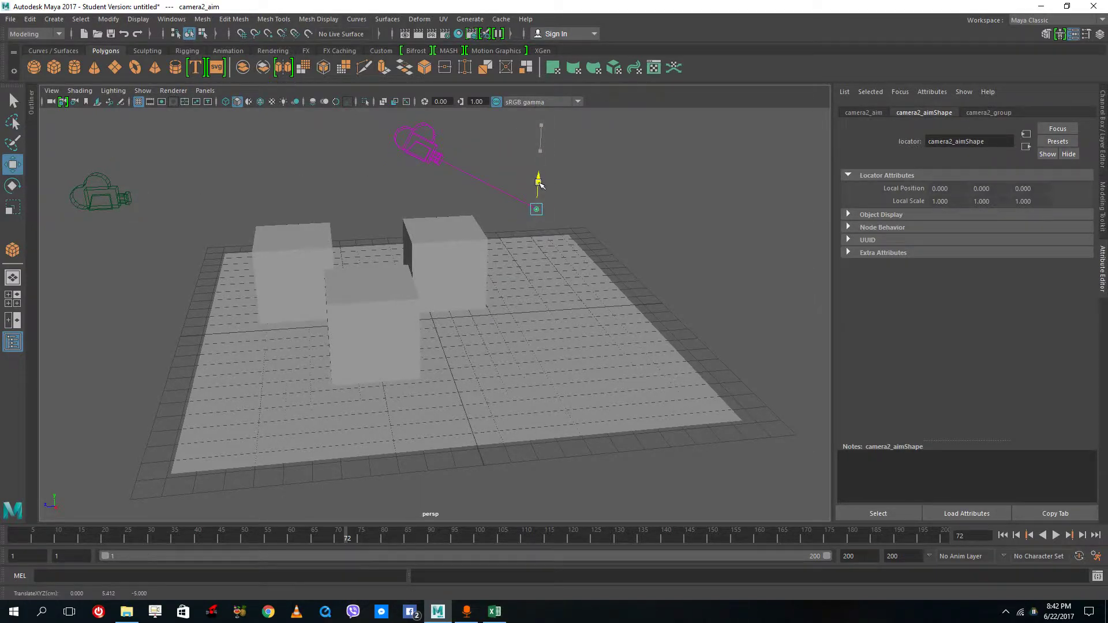
click(323, 139)
Create a Camera, Aim and Up and raise the rig to about 8.4 cm, just below the second camera.
click(172, 20)
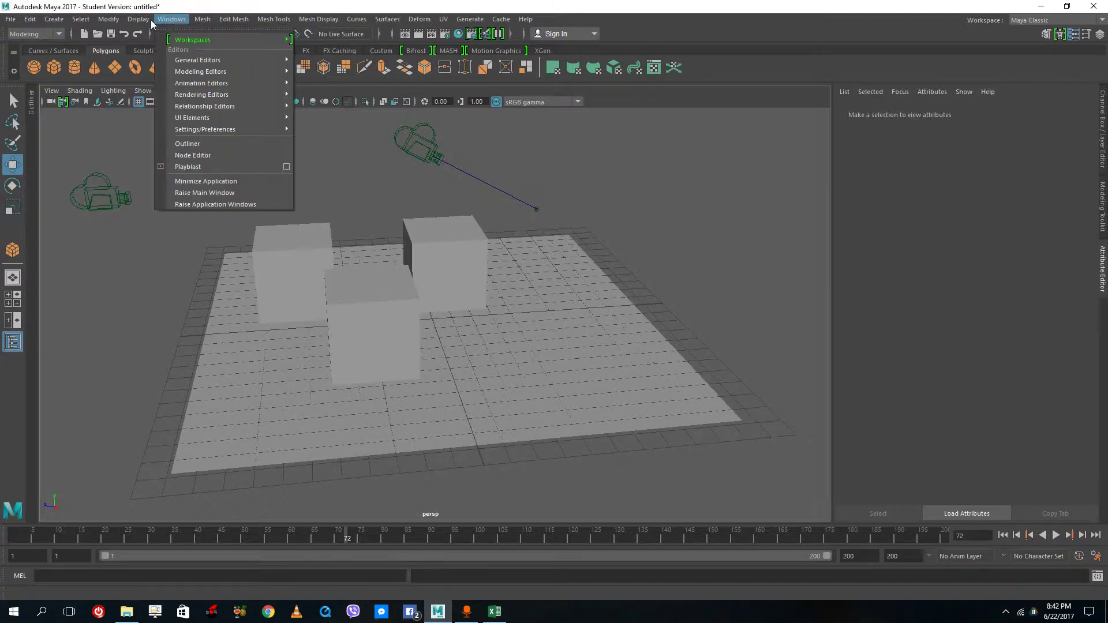
mouse_move(109, 23)
mouse_move(46, 20)
mouse_move(93, 89)
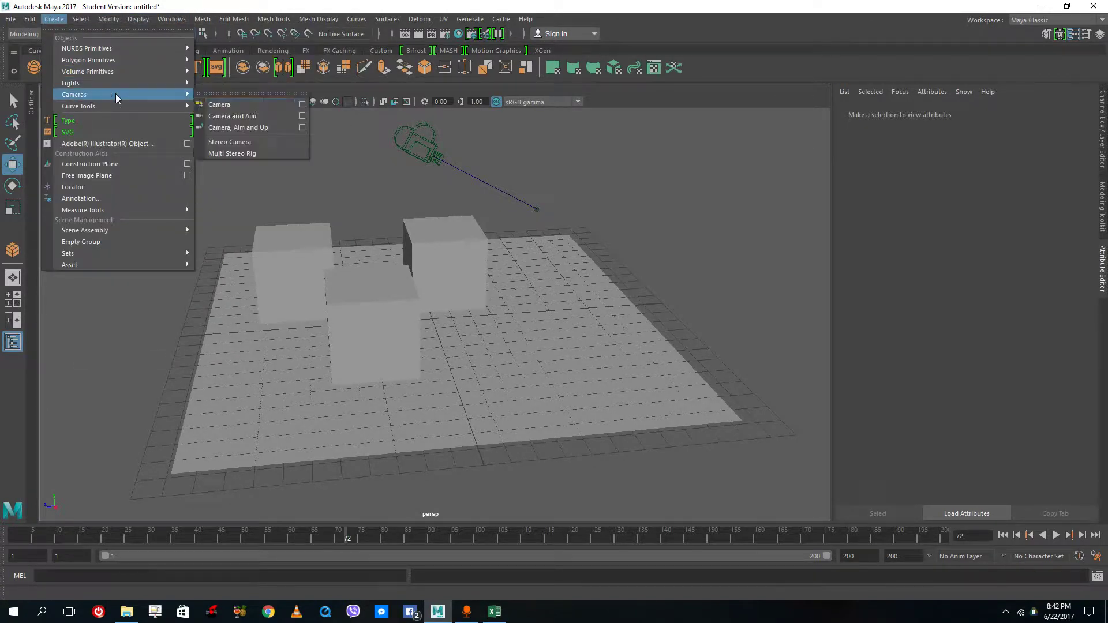
click(240, 125)
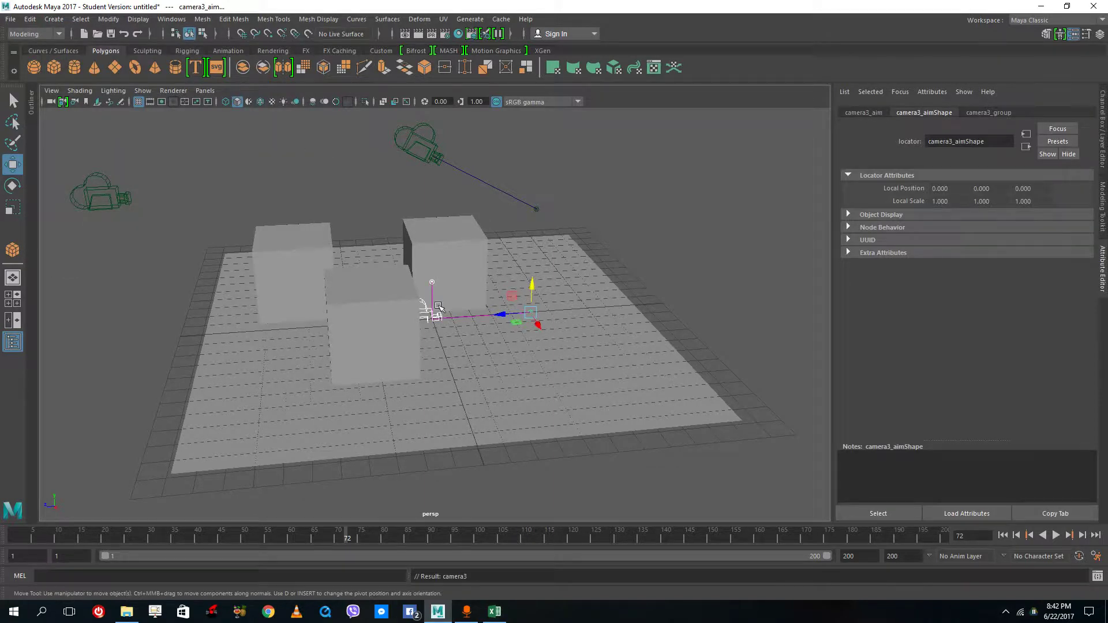
drag(534, 293, 467, 196)
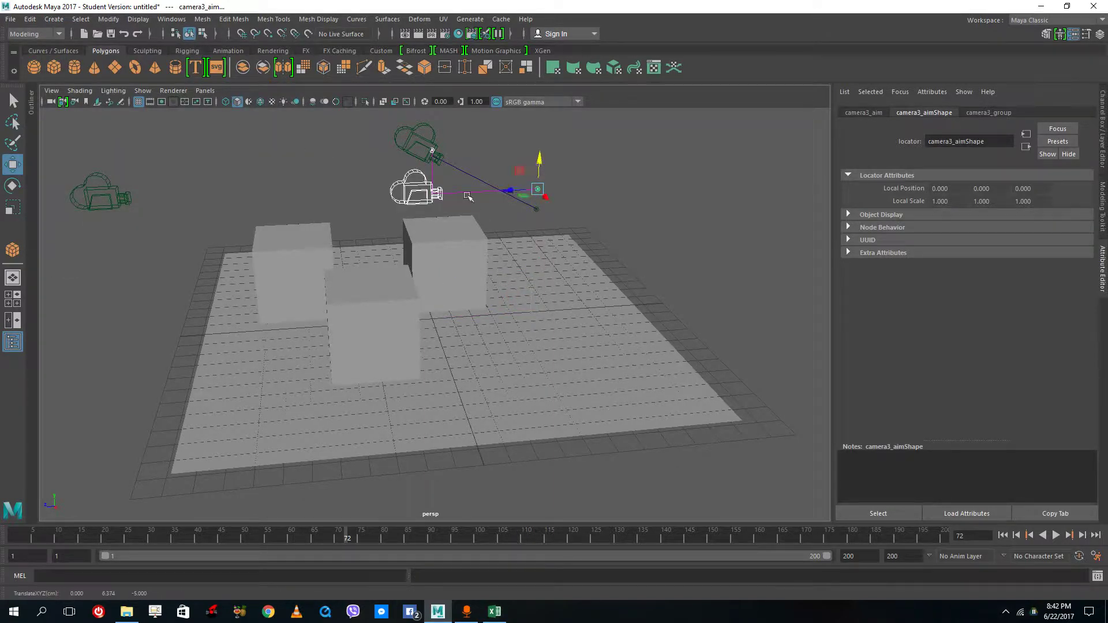
click(495, 177)
Shift the third camera's up locator sideways to roll that camera.
click(433, 154)
alt+drag(433, 155, 548, 184)
drag(427, 170, 389, 174)
alt+drag(574, 227, 386, 266)
scroll(465, 213, down, 5)
click(543, 230)
Check which perspective cameras are available to look through in the viewport.
click(267, 260)
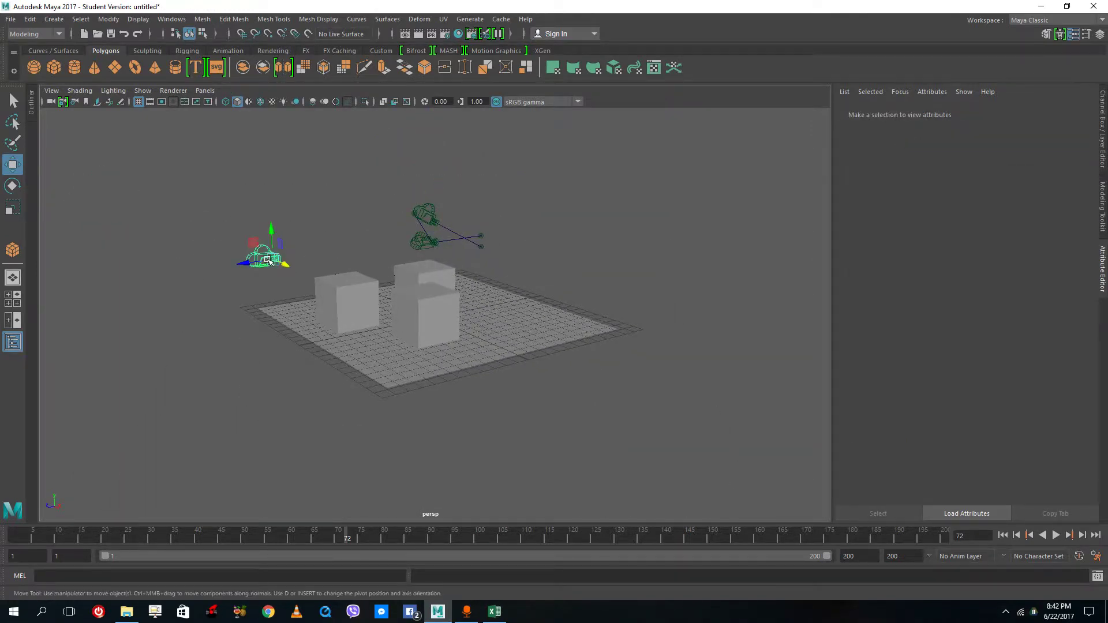
click(231, 139)
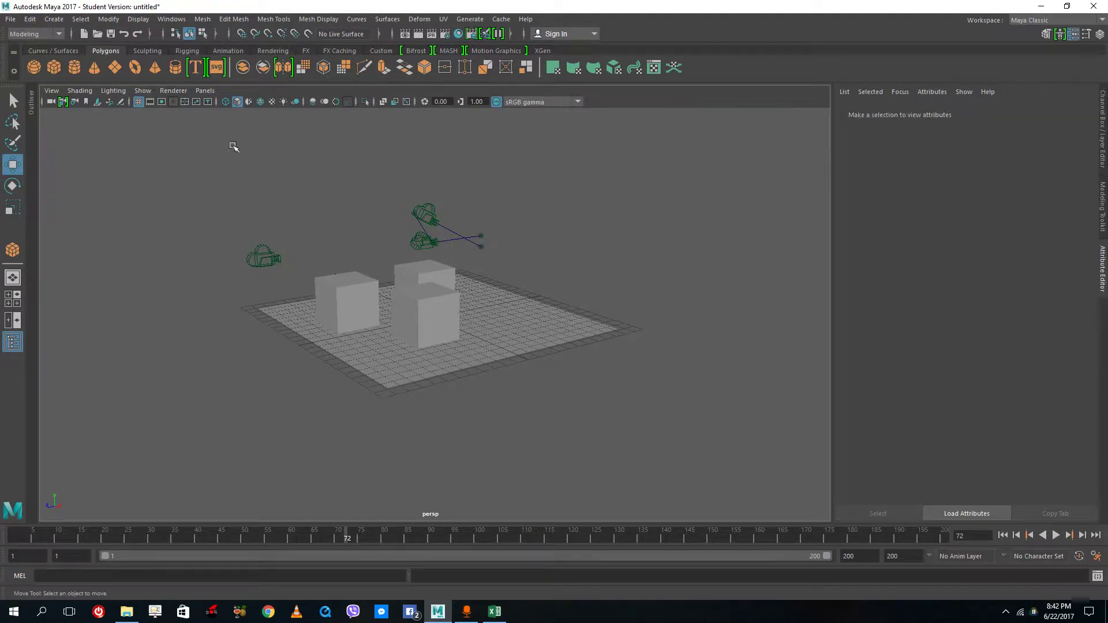
click(203, 91)
mouse_move(206, 103)
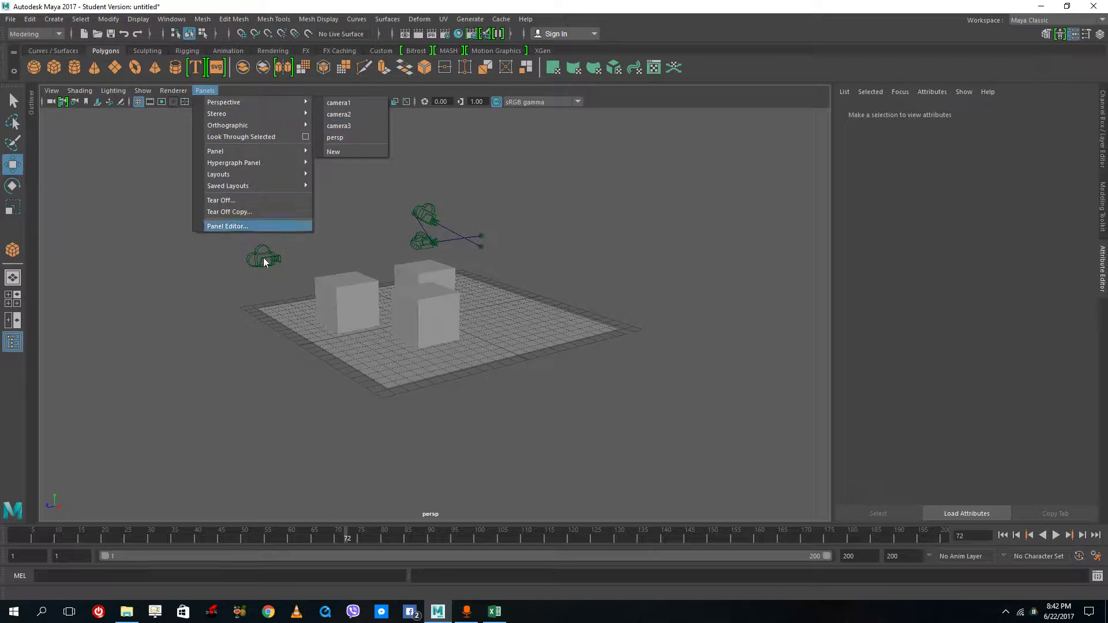
mouse_move(271, 111)
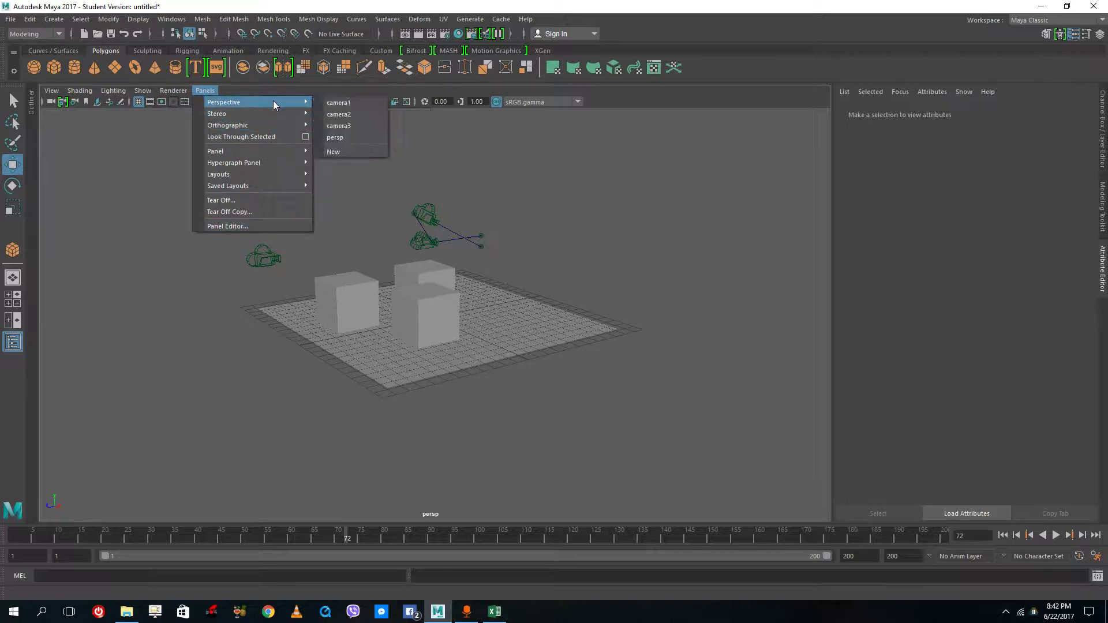
click(59, 250)
Create a stereo camera and raise it above the other cameras.
click(107, 19)
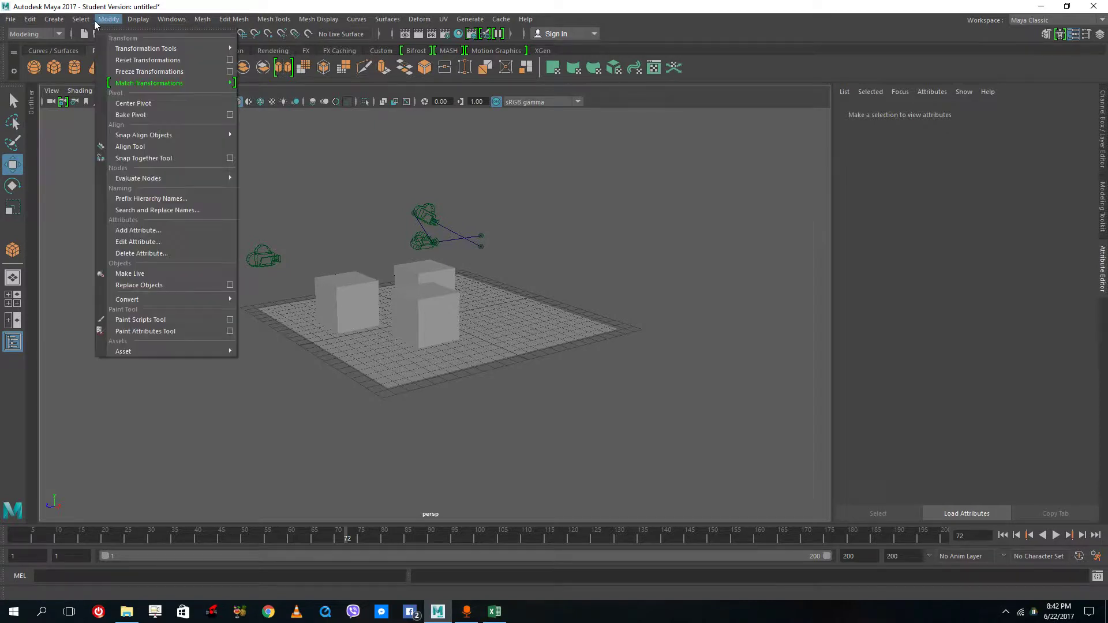
mouse_move(54, 19)
mouse_move(96, 96)
click(244, 143)
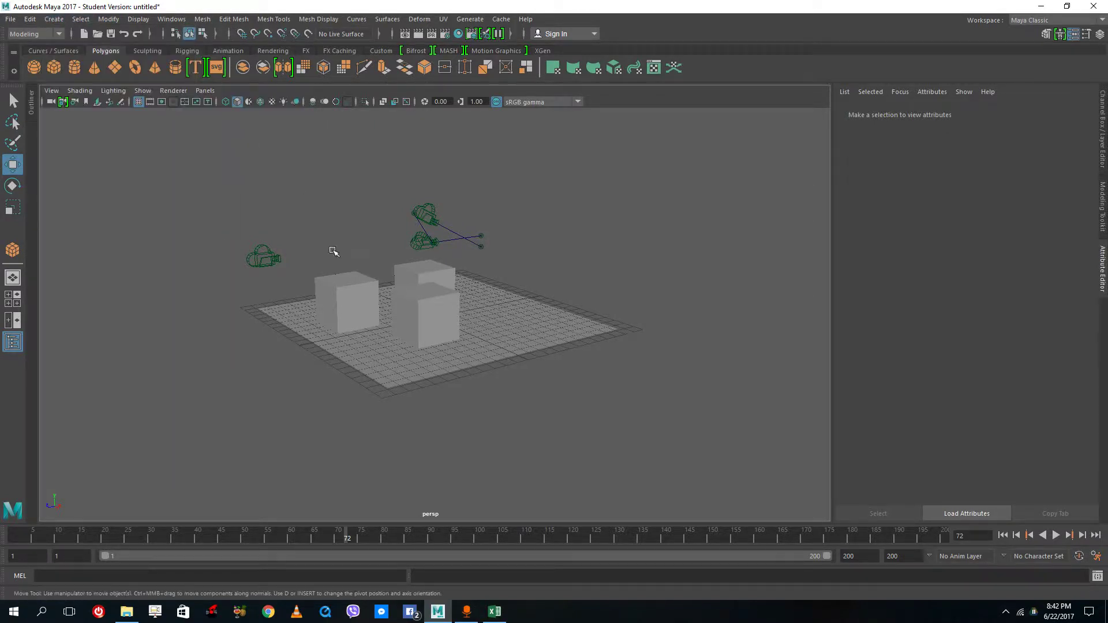
drag(434, 293, 434, 149)
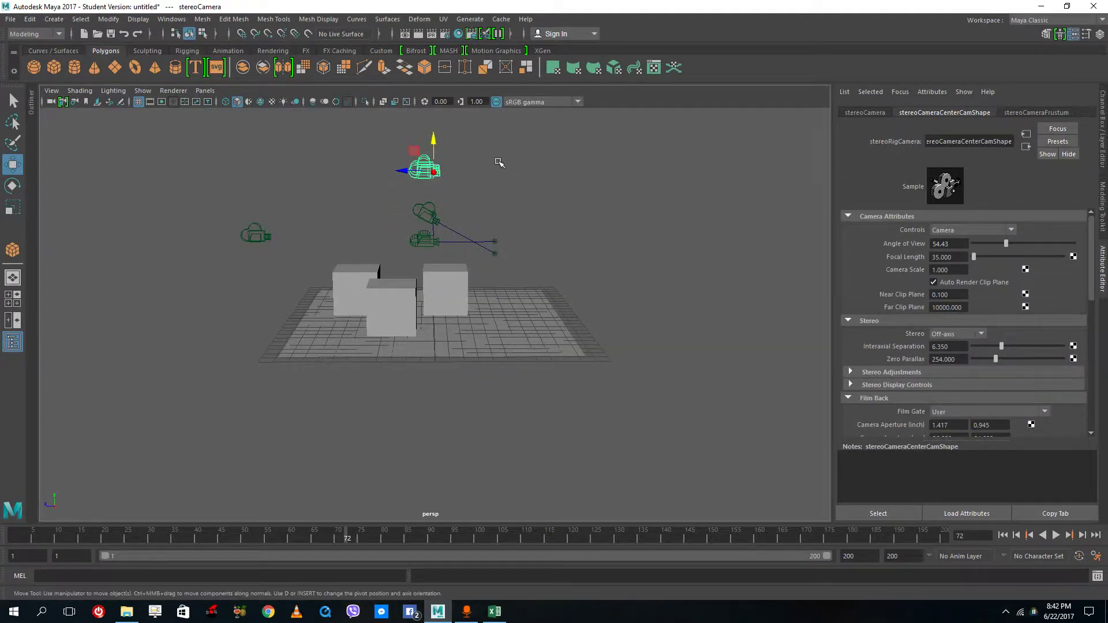
Delete the stereo camera from the scene.
click(468, 151)
drag(469, 193, 419, 147)
key(Delete)
Look through camera1 and orbit its view so it looks down on the three cubes from an angle.
alt+drag(367, 188, 358, 242)
scroll(449, 210, up, 4)
click(115, 253)
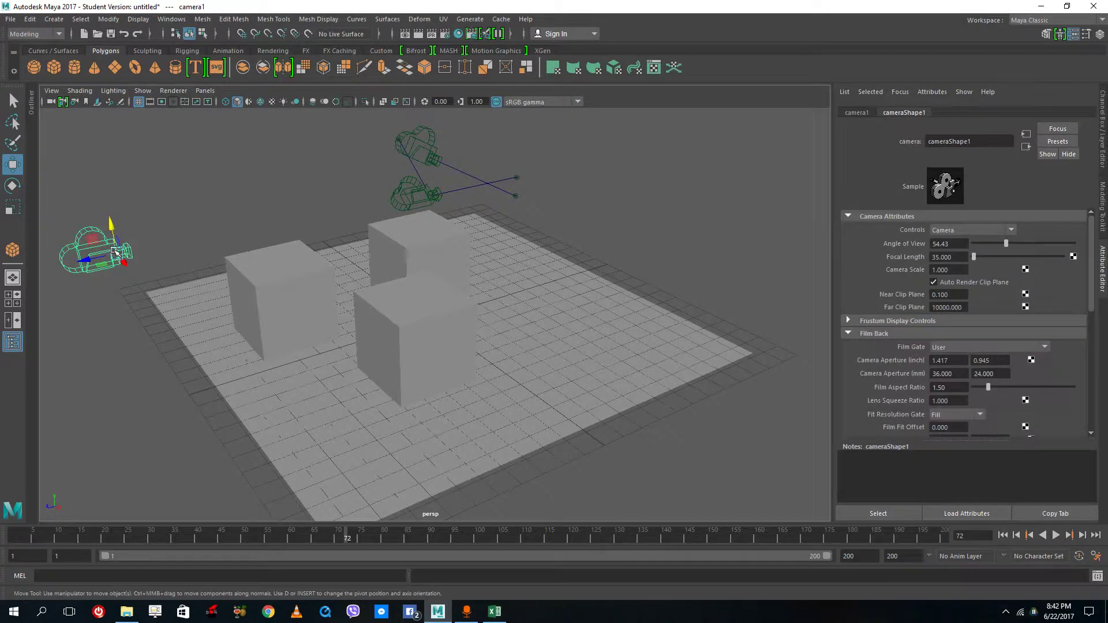
click(173, 92)
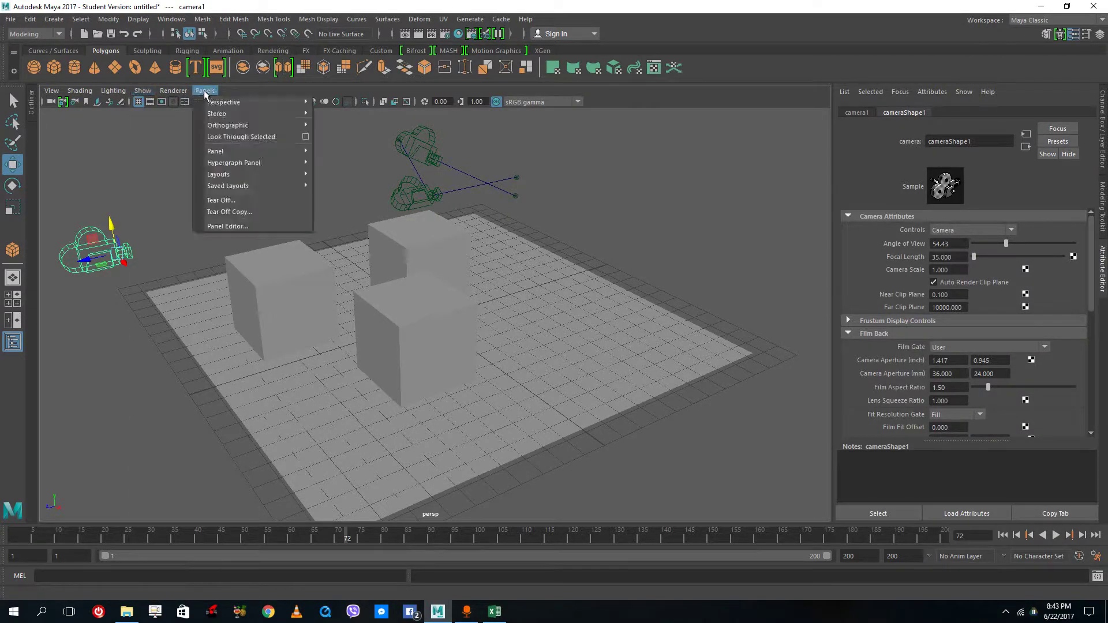
mouse_move(143, 91)
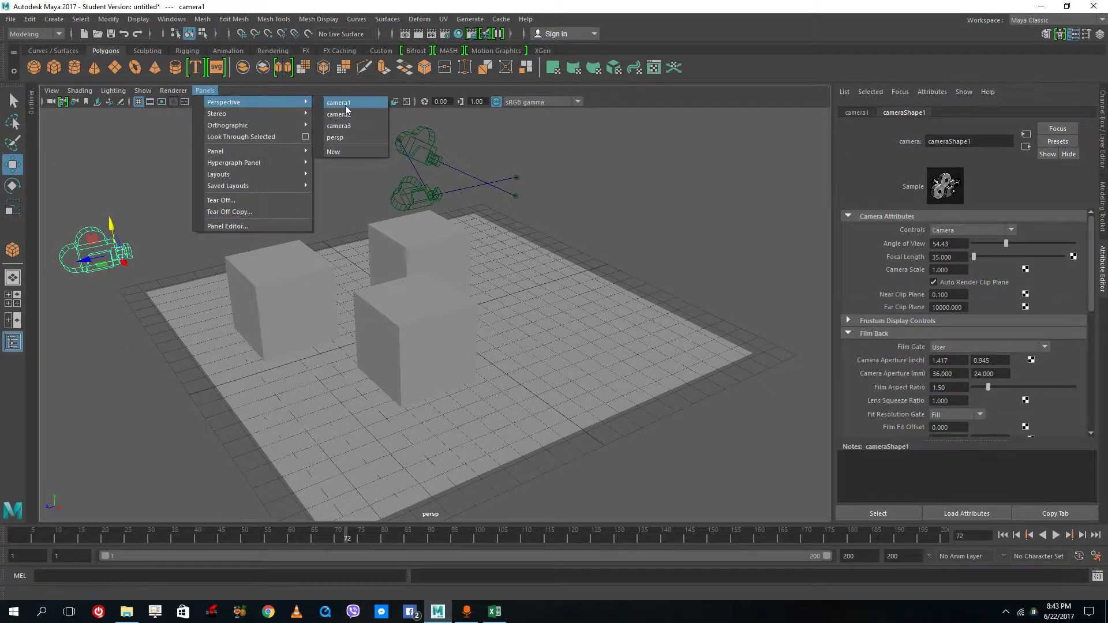
click(345, 105)
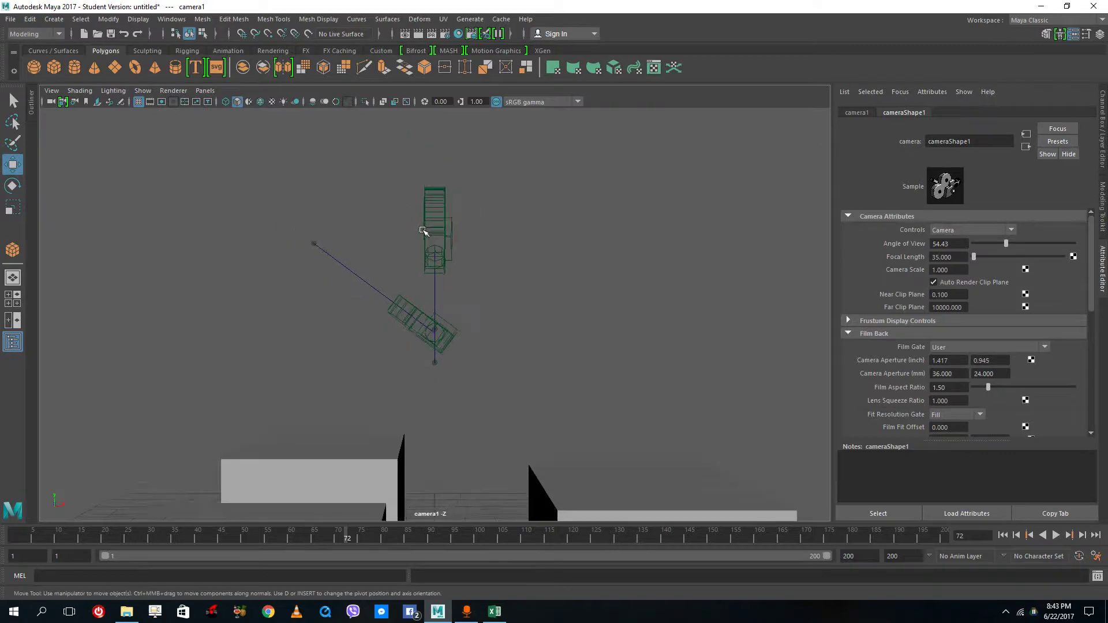
alt+drag(428, 233, 476, 361)
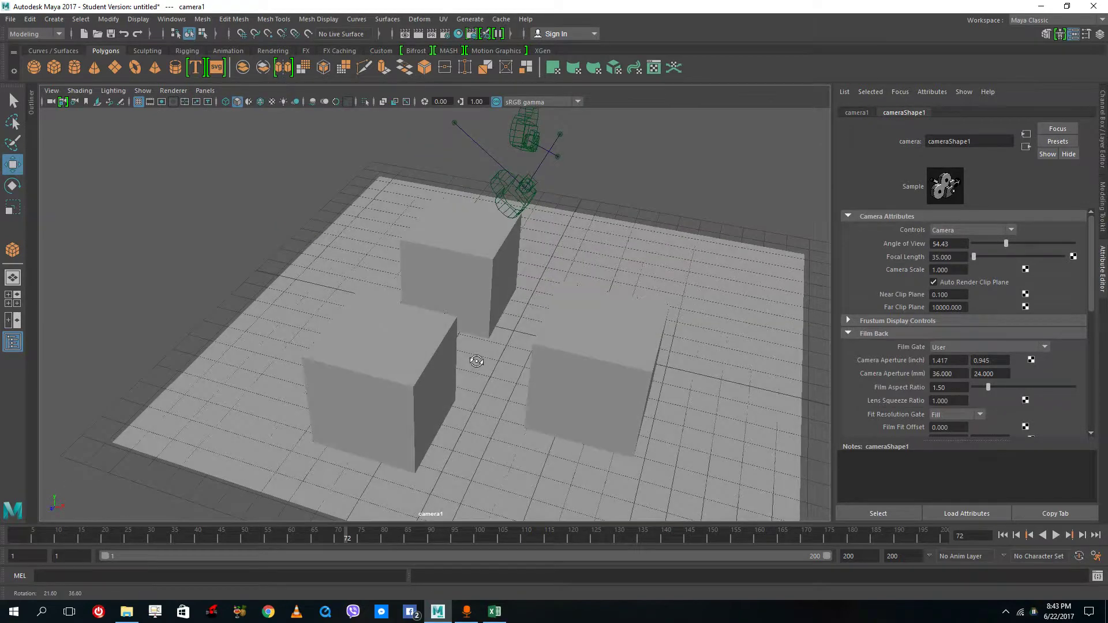
Show the front and perspective views side by side, and return to the full-size perspective view.
click(16, 322)
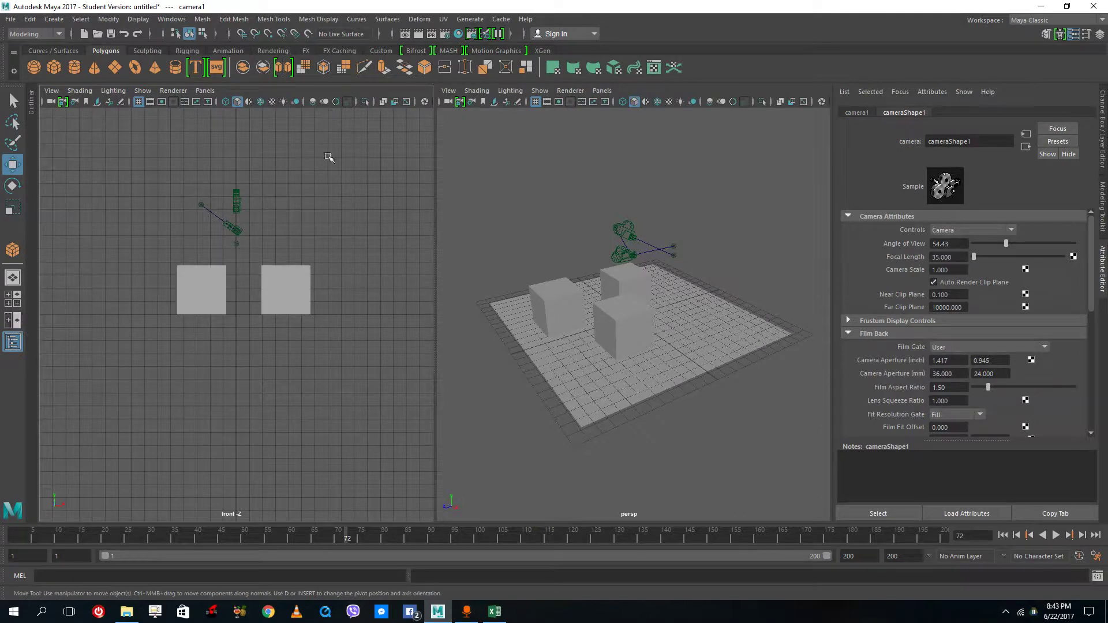
right_drag(314, 183, 314, 178)
key(space)
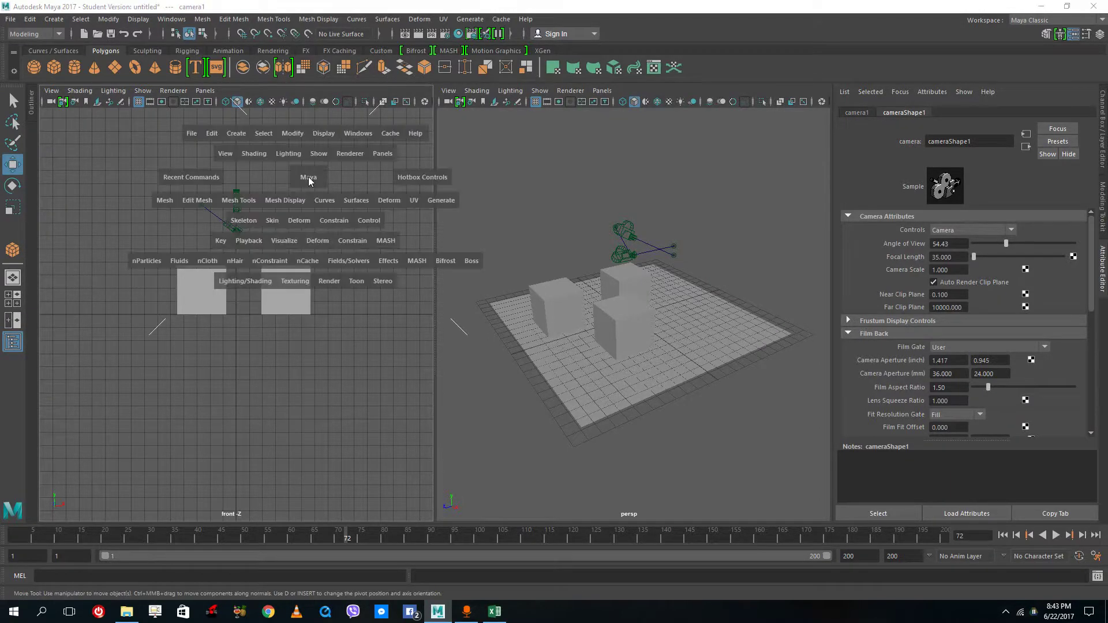
drag(317, 101, 308, 75)
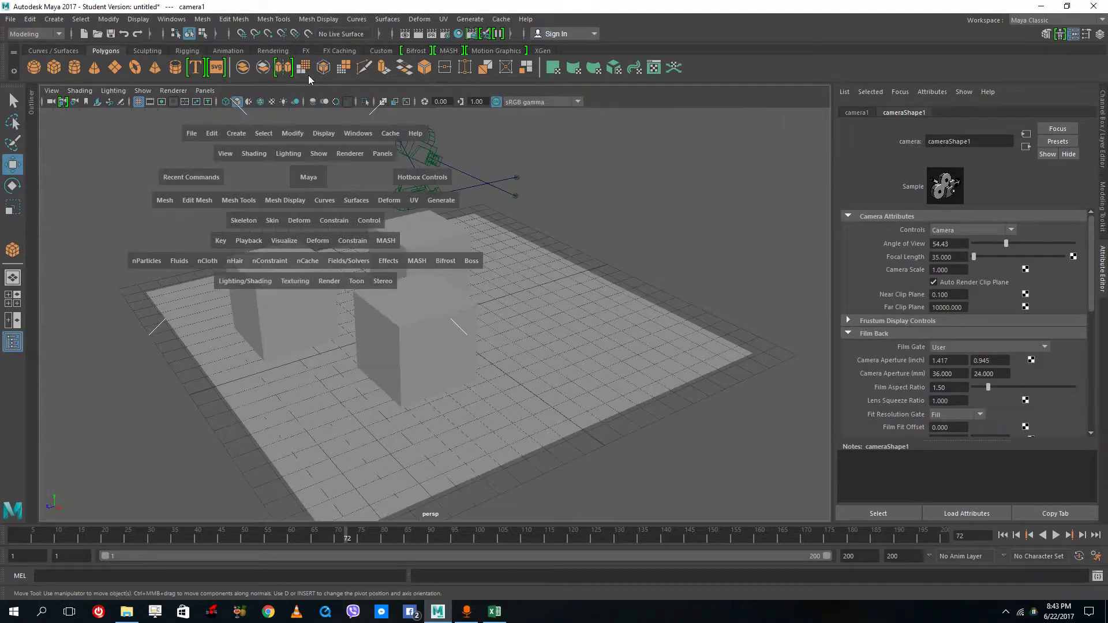
Split the workspace into two side-by-side views and replace the top view with the persp camera view.
click(12, 299)
drag(421, 304, 404, 514)
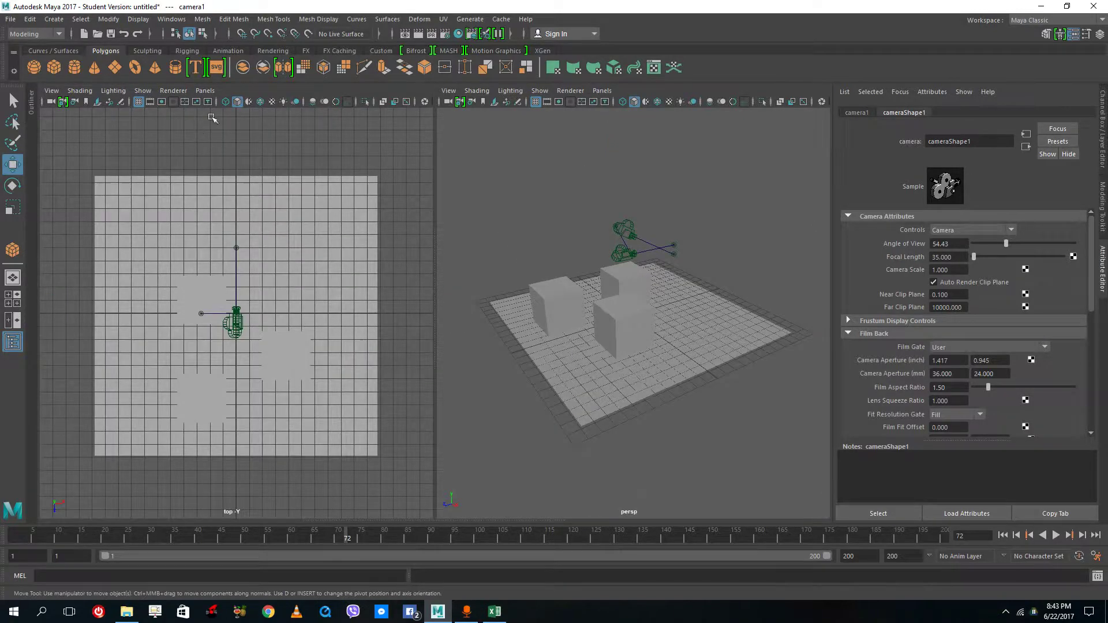
click(204, 91)
mouse_move(218, 103)
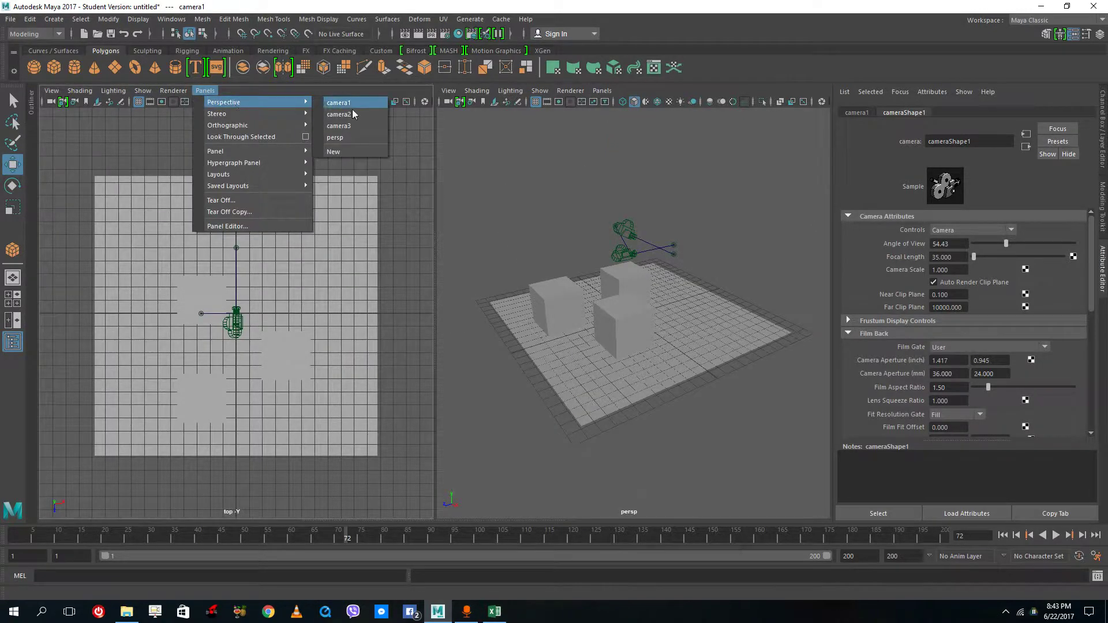
click(345, 139)
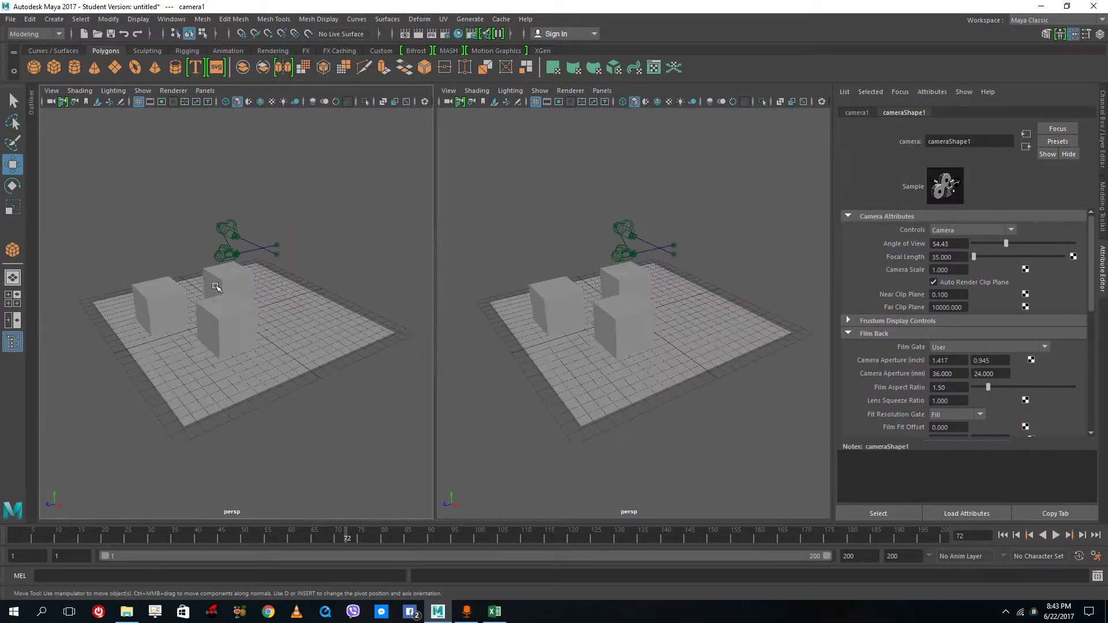
Look through camera1 in the second perspective view, keeping the whole scene and camera1 in sight in the first one.
click(645, 159)
click(602, 91)
mouse_move(693, 102)
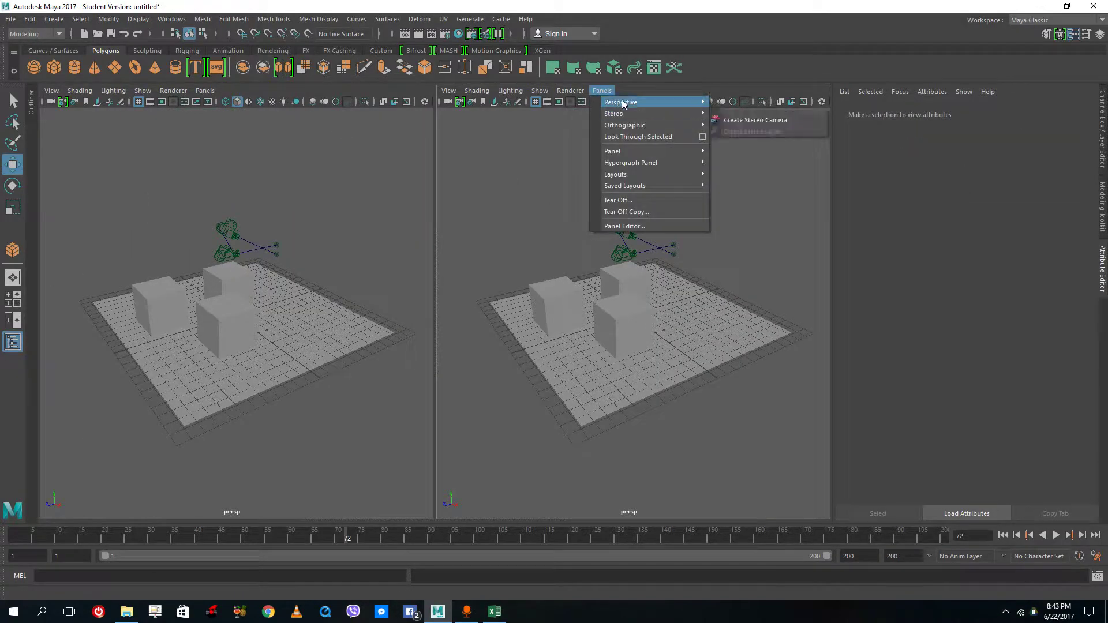
click(736, 102)
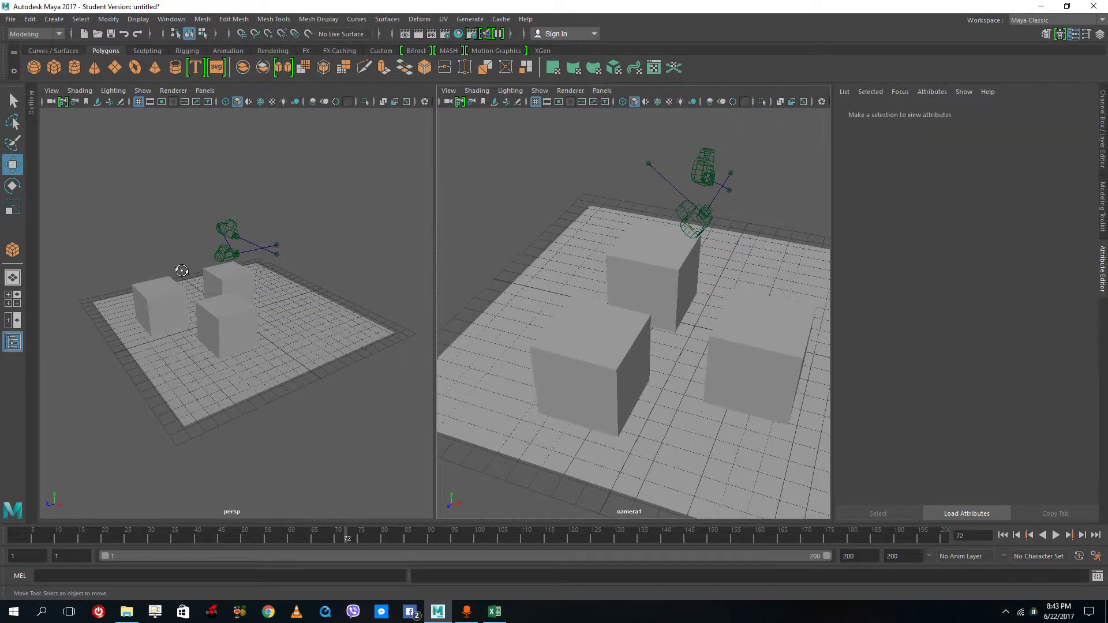
scroll(181, 270, down, 6)
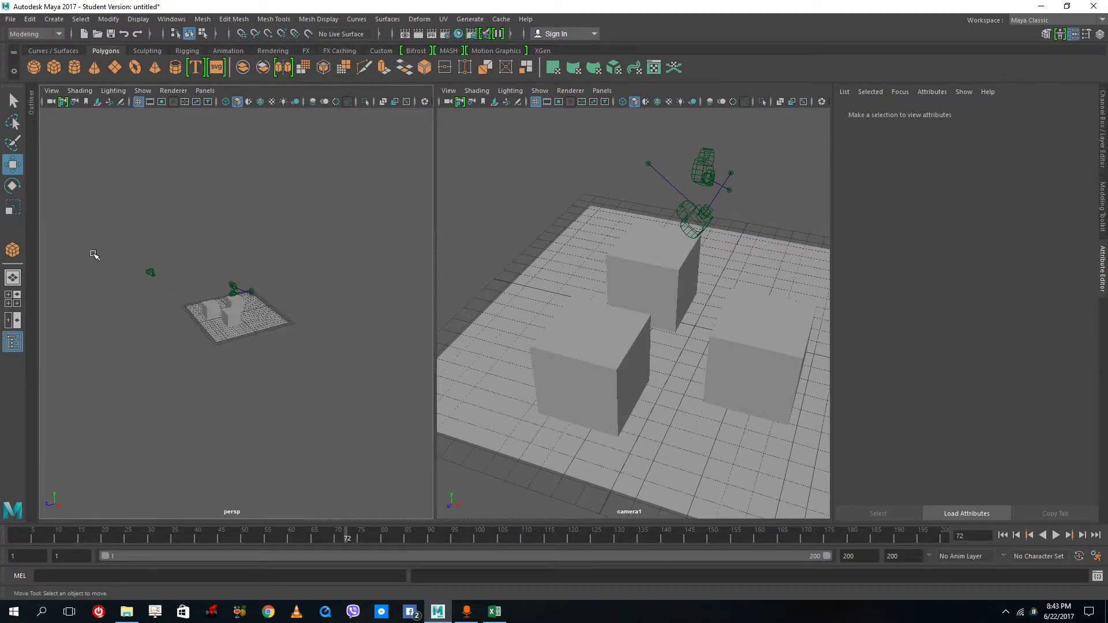
Orbit, pan and dolly camera1 so it looks down on the three cubes from an angle.
alt+drag(711, 288, 695, 309)
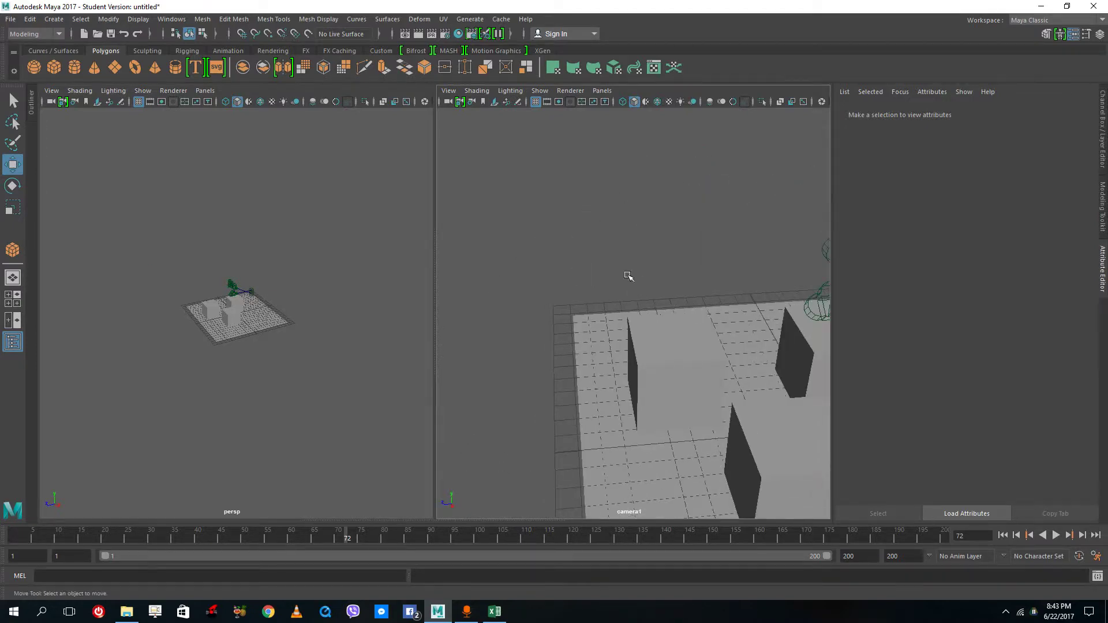
alt+drag(627, 276, 489, 245)
alt+middle_drag(717, 347, 428, 186)
alt+drag(582, 236, 667, 265)
alt+middle_drag(667, 264, 657, 240)
scroll(656, 241, down, 3)
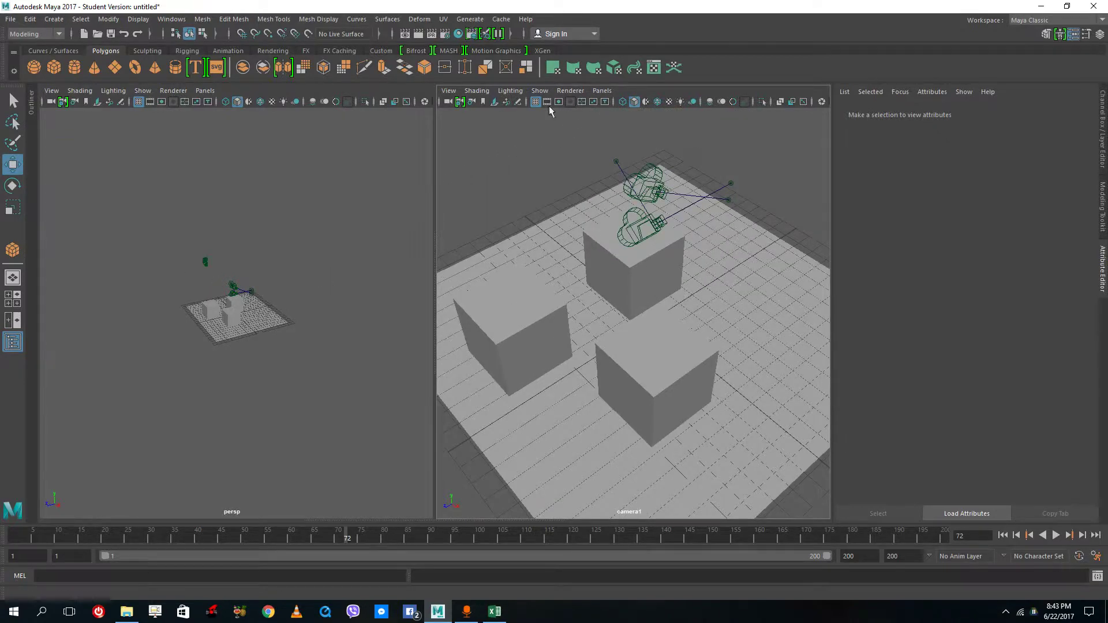
Look through camera2 in place of camera1 and move its aim locator to about 0, 5.4, 2.5, over the rear cube.
click(601, 90)
mouse_move(626, 103)
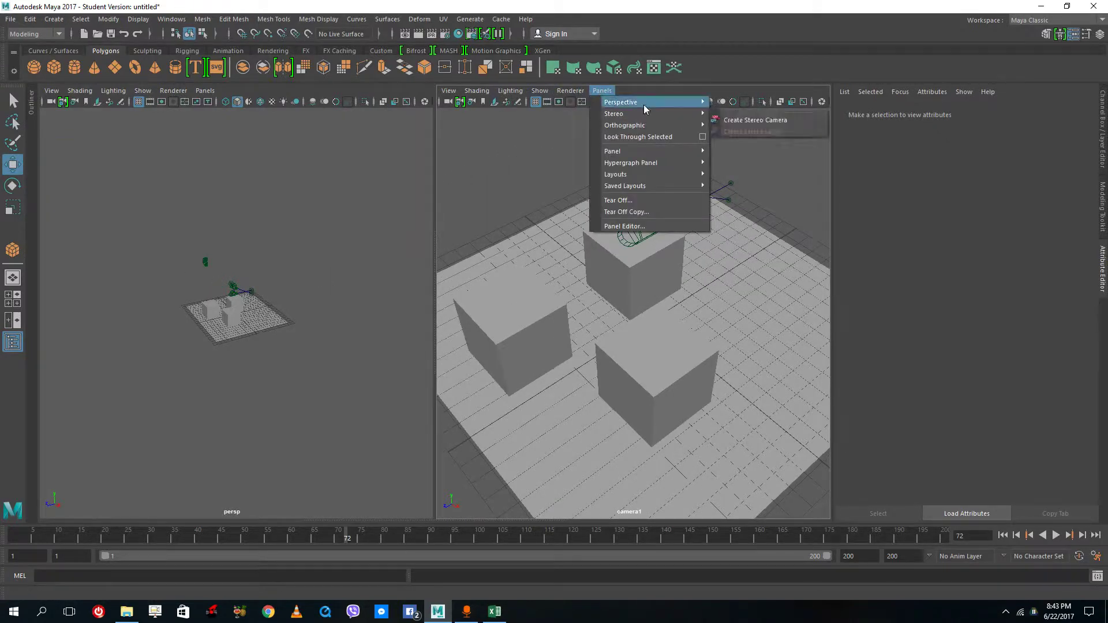
click(744, 116)
alt+drag(692, 292, 637, 321)
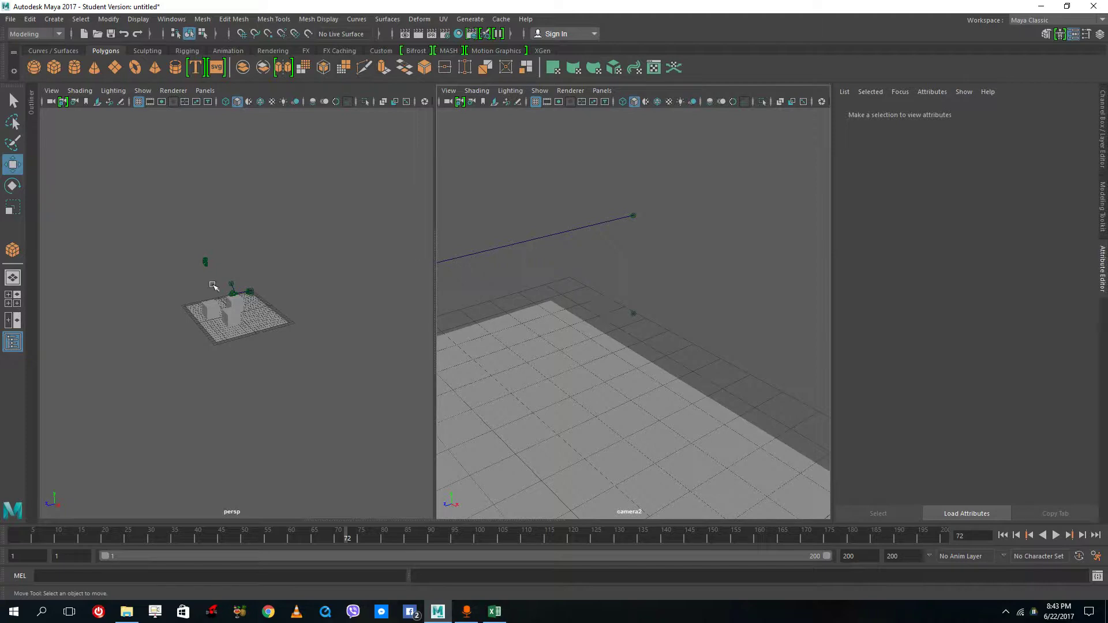
scroll(243, 301, up, 8)
alt+drag(395, 191, 175, 257)
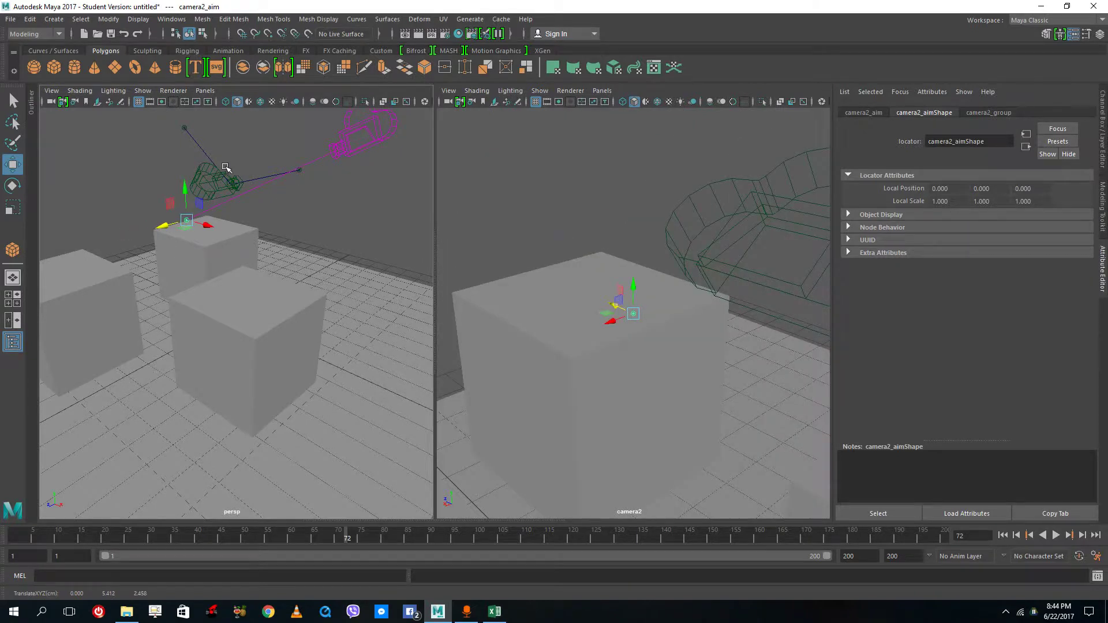
Look through camera3 in place of camera2 and dolly it back from the cubes.
click(594, 148)
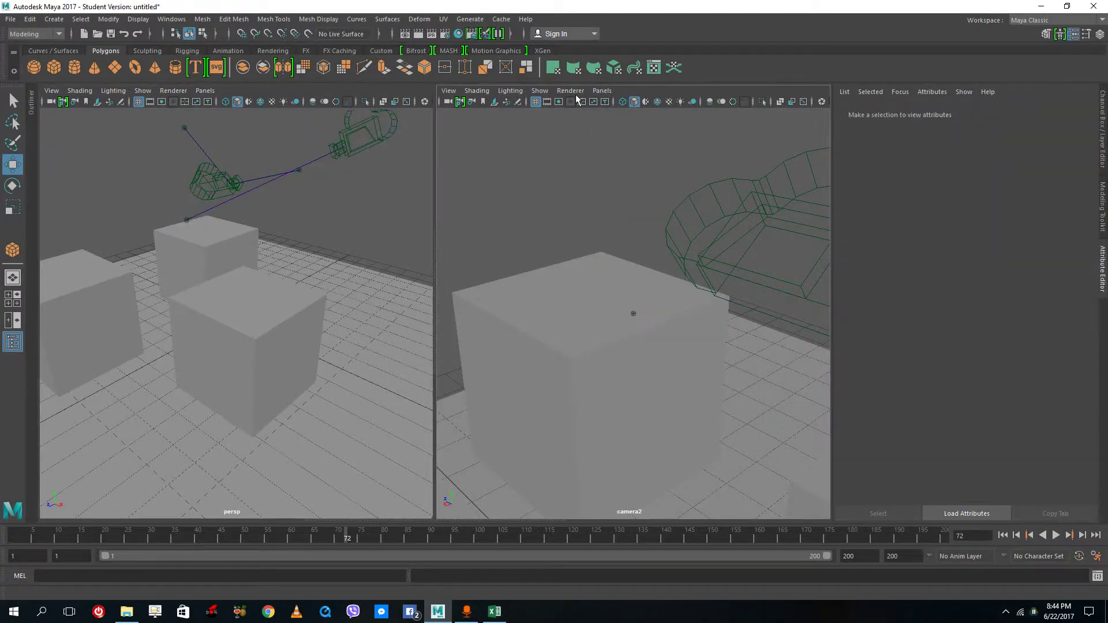
click(572, 91)
mouse_move(634, 102)
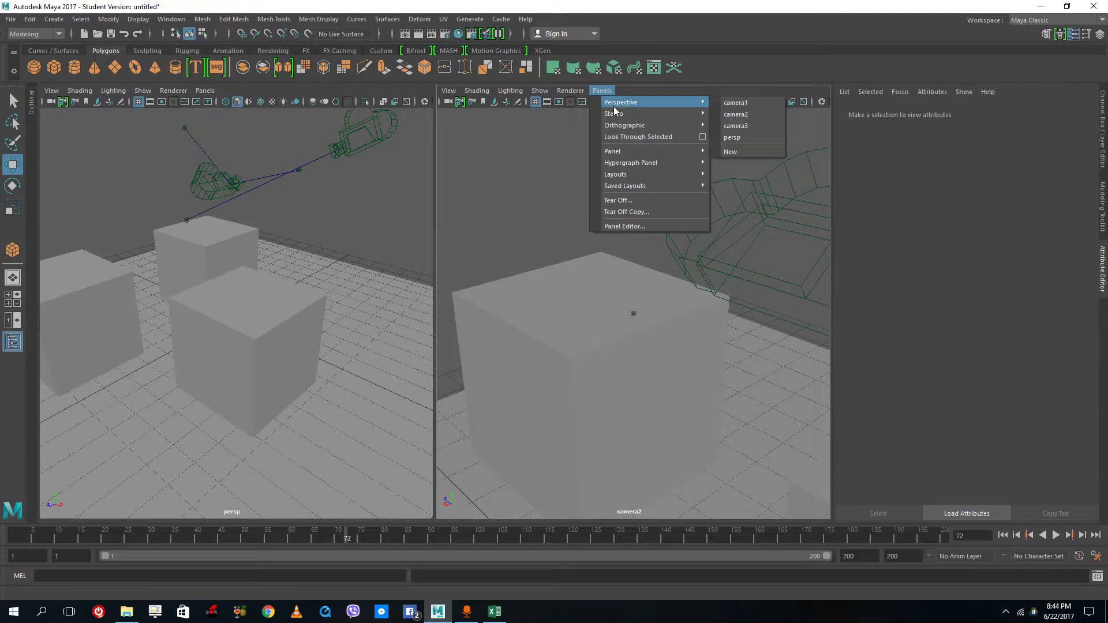
click(752, 124)
scroll(659, 268, down, 7)
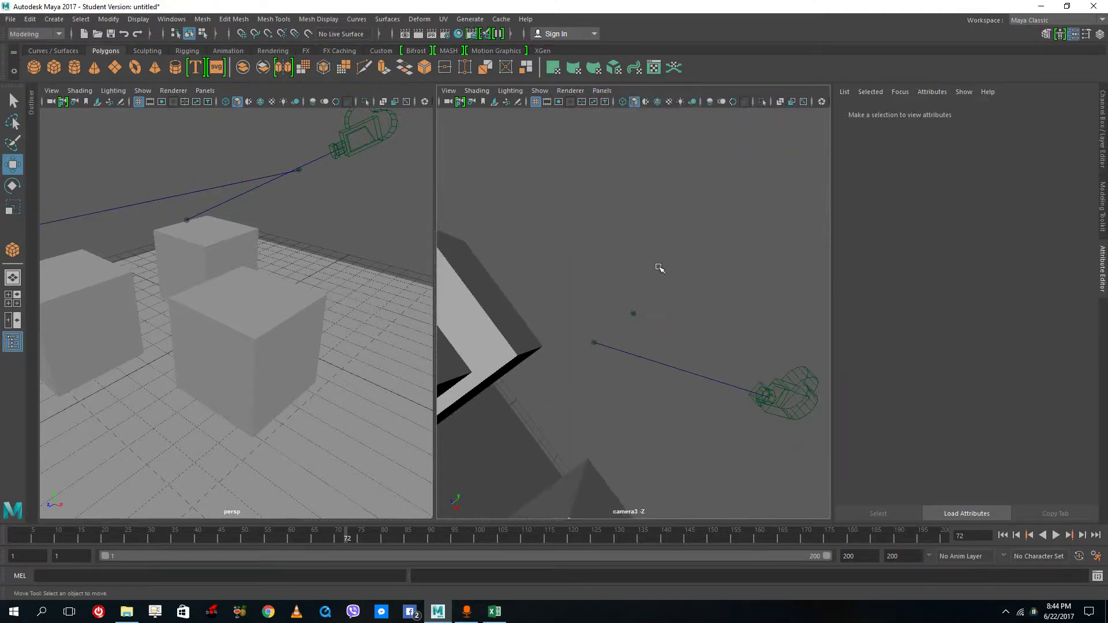
scroll(659, 268, up, 3)
scroll(179, 267, down, 5)
scroll(185, 265, up, 2)
scroll(185, 274, down, 3)
Adjust camera3's up locator so the camera has a nearly level view of the three cubes.
drag(117, 314, 232, 350)
scroll(130, 333, up, 3)
click(143, 317)
scroll(231, 352, up, 4)
scroll(232, 352, down, 3)
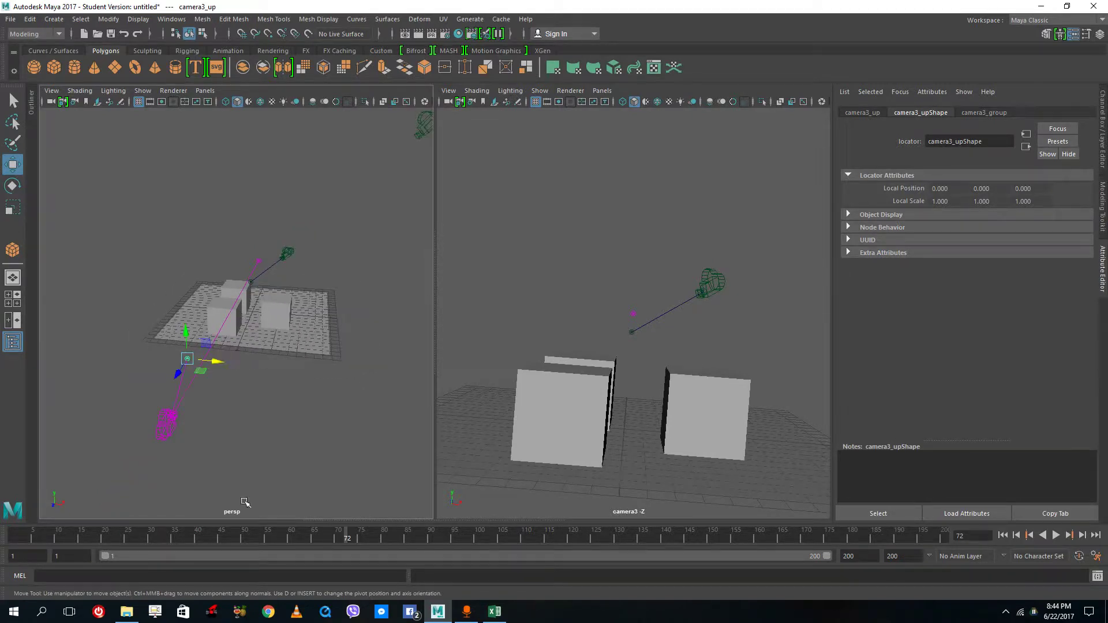
Keyframe camera3 at frame 1 and dolly it forward over the cubes to a second keyframe at frame 199.
drag(357, 539, 15, 536)
click(182, 459)
click(183, 425)
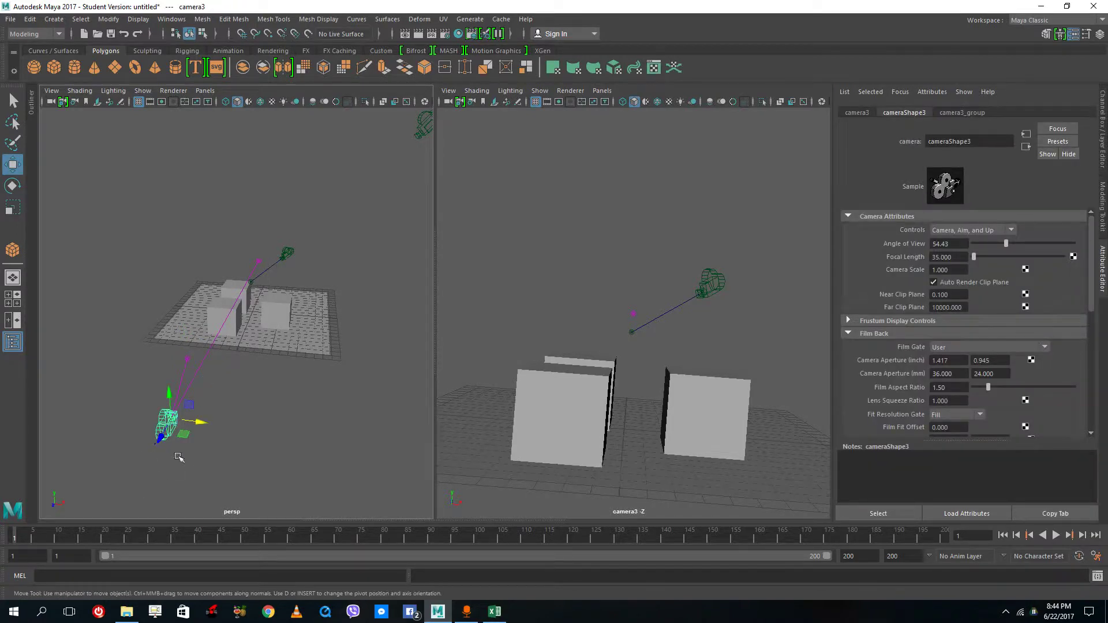
key(alt+v)
key(alt+v)
key(alt+v)
scroll(693, 354, up, 10)
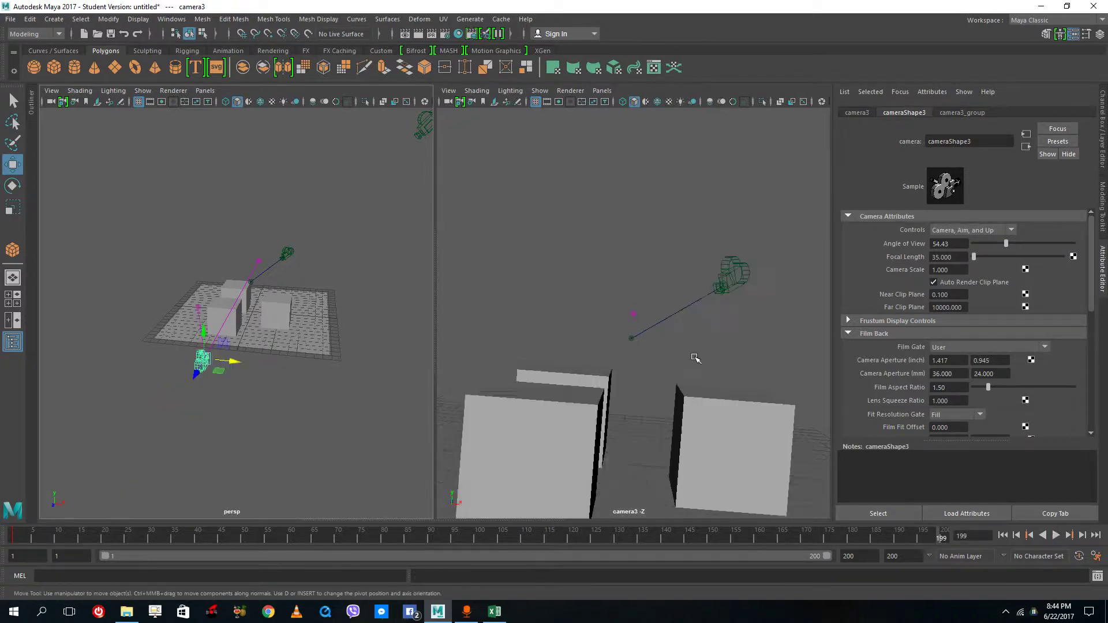
key(s)
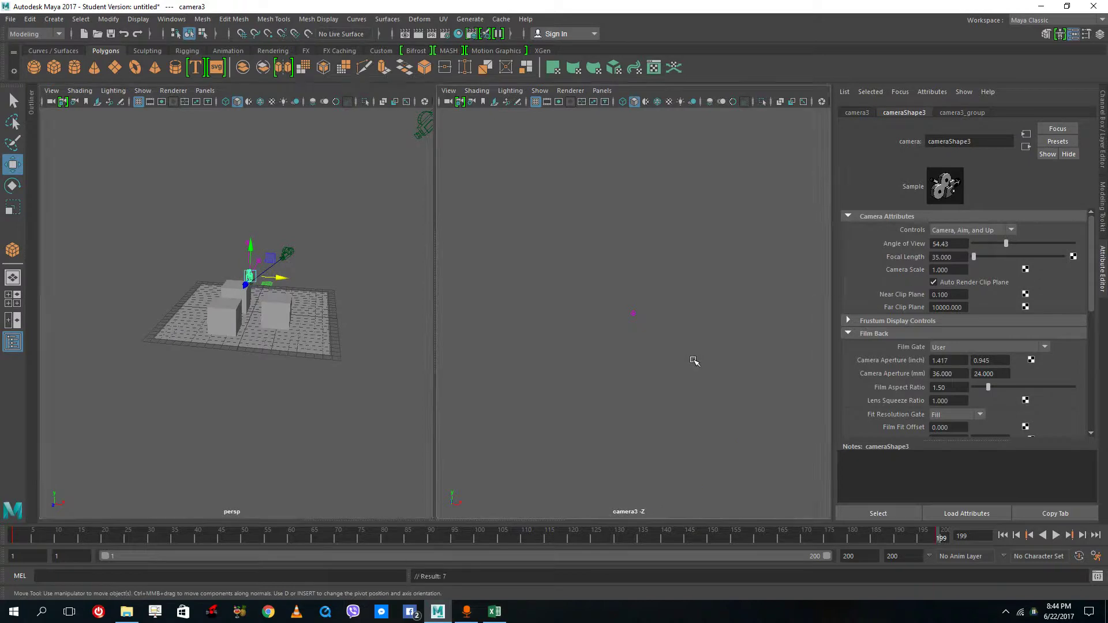
Keyframe camera3's aim locator at frame 1, and lower it to the plane's near edge with a keyframe at frame 200.
drag(762, 539, 2, 583)
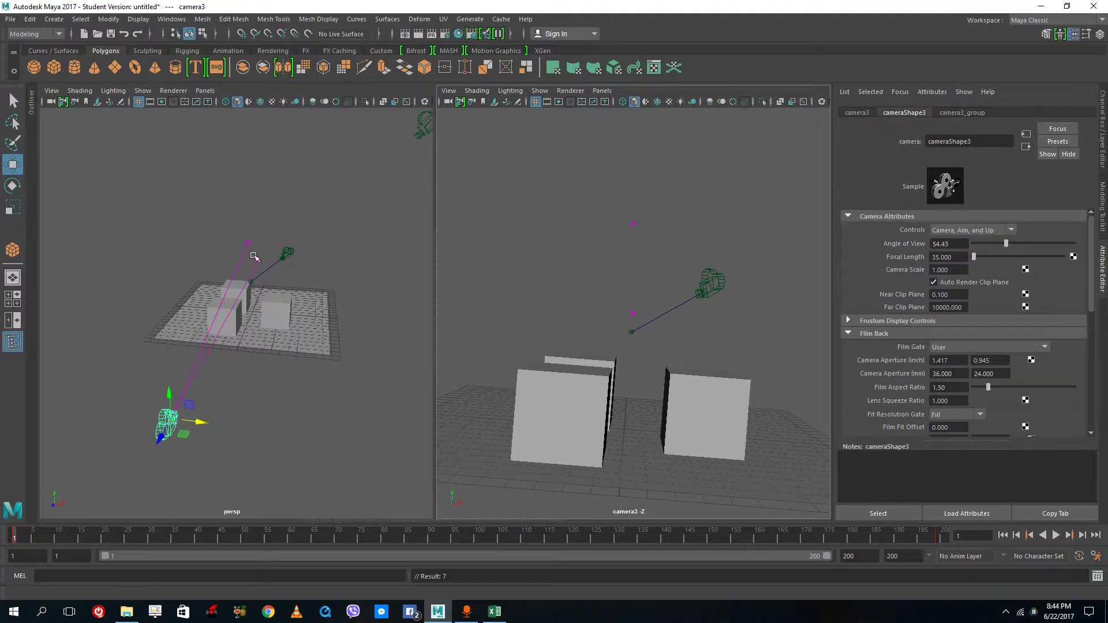
click(258, 262)
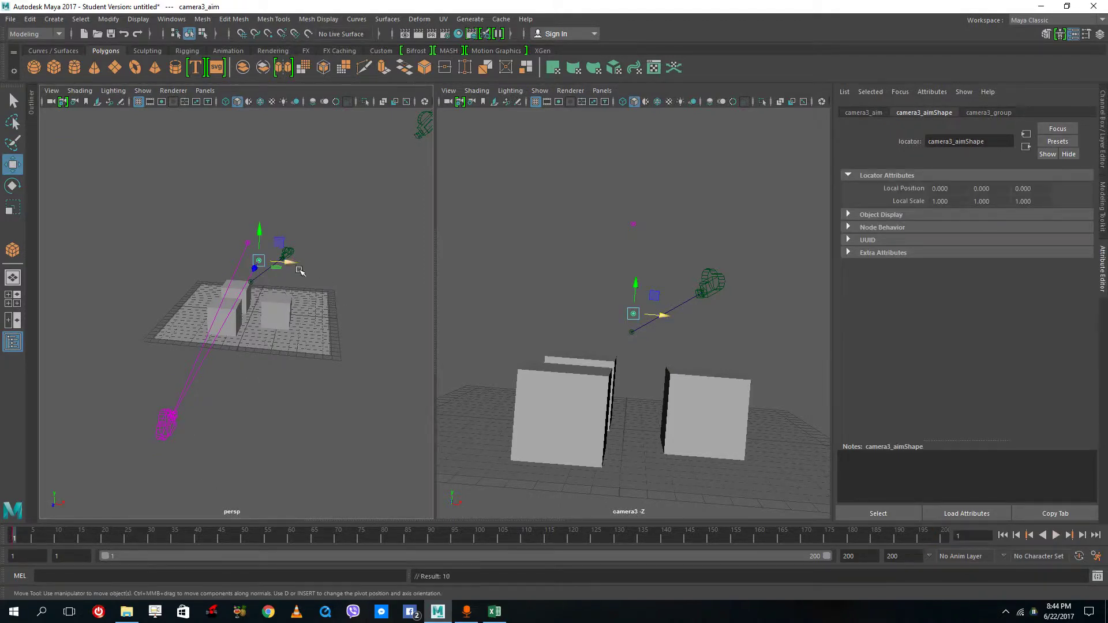
drag(744, 542, 945, 540)
drag(256, 274, 240, 307)
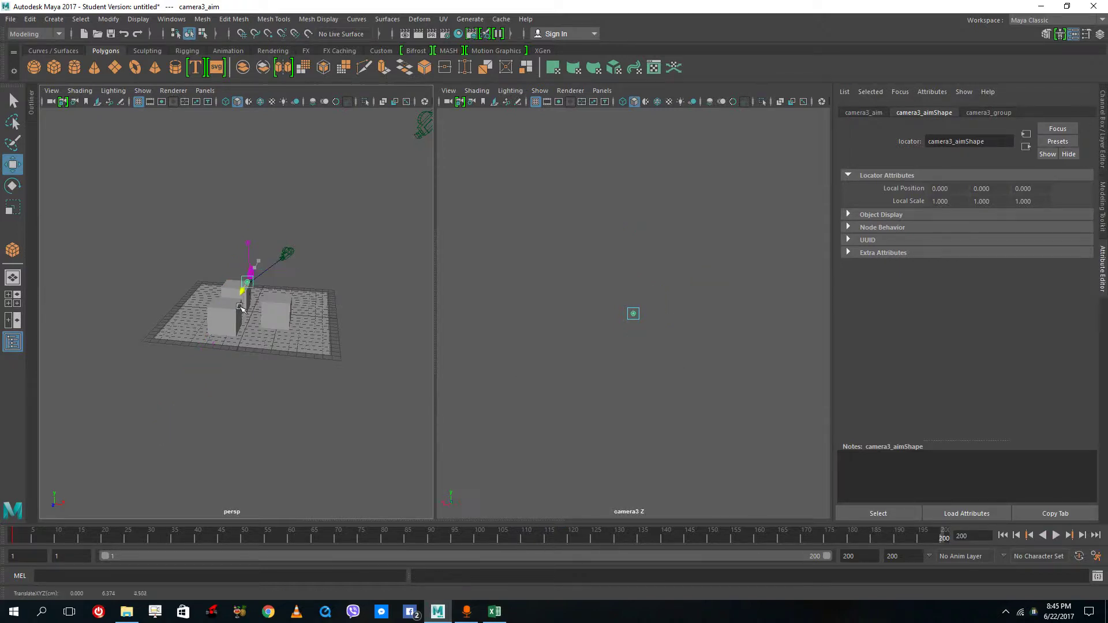
drag(241, 269, 237, 337)
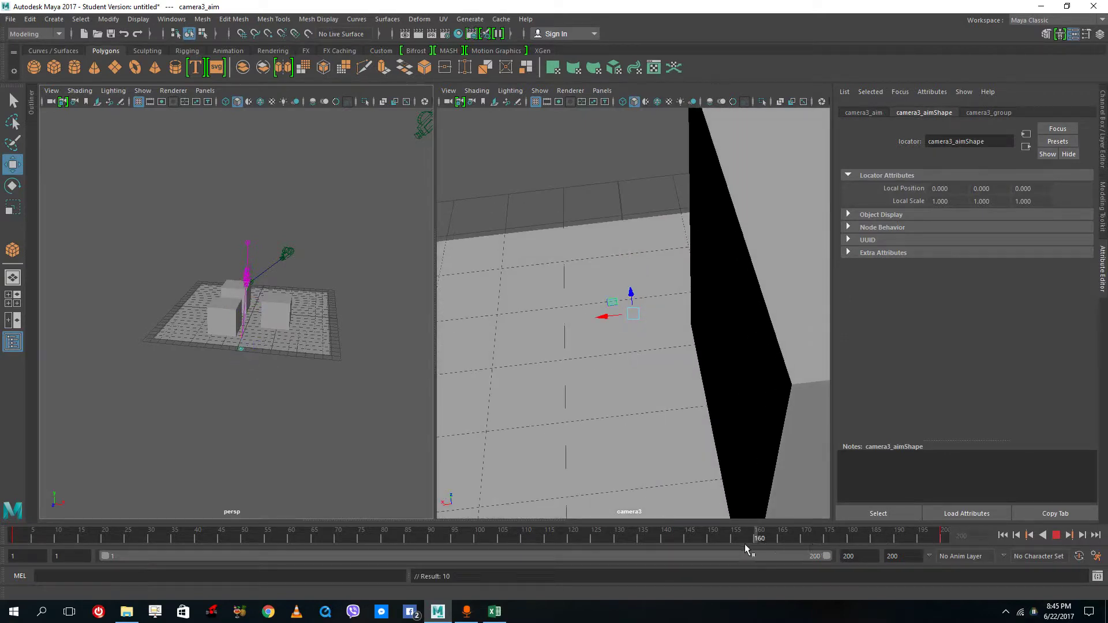
Play the camera3 animation from frame 1, stop it partway and return to frame 1.
click(8, 545)
click(755, 320)
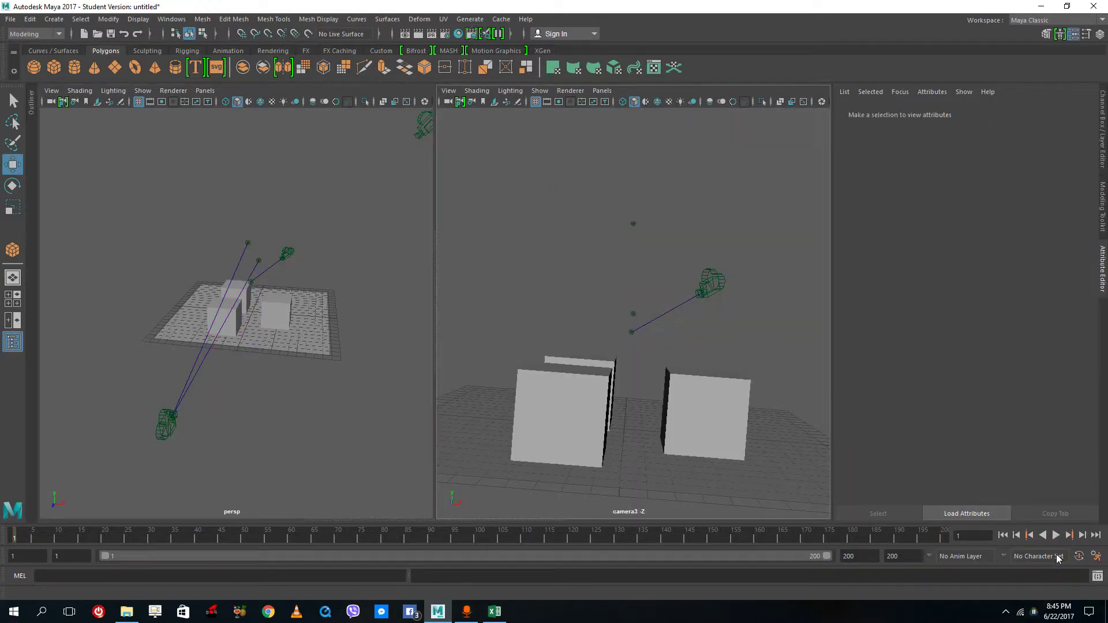
click(1054, 536)
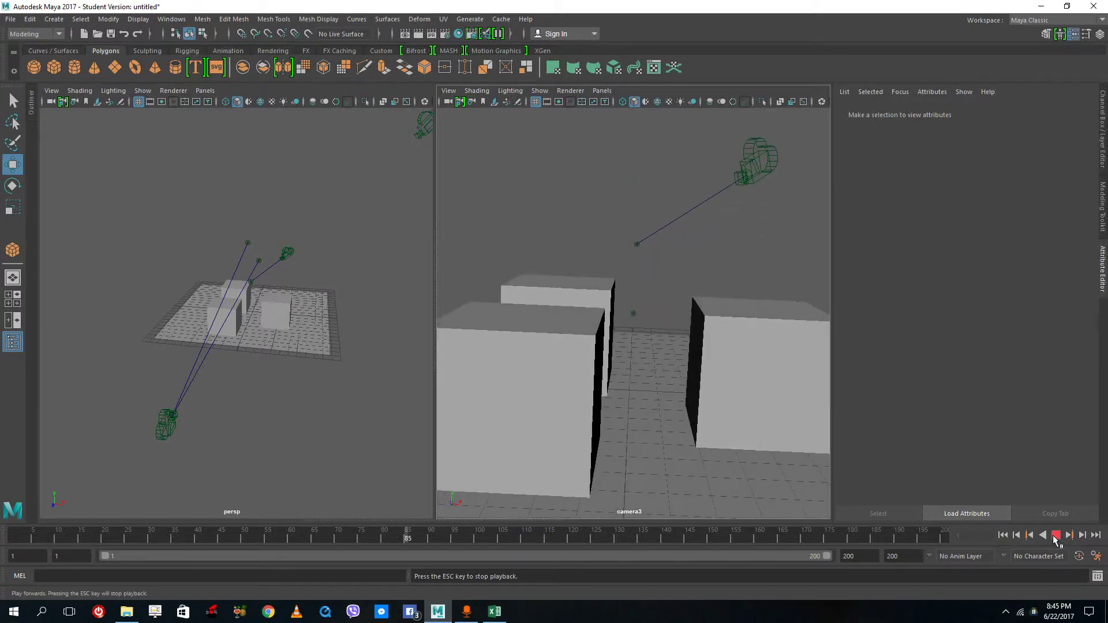
click(1054, 536)
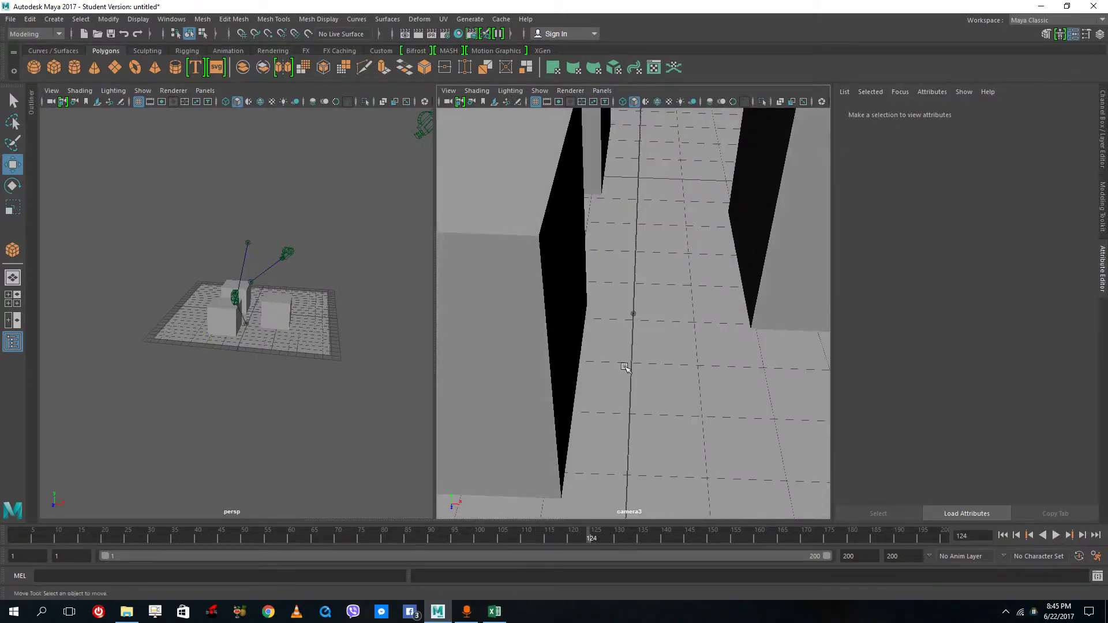
drag(484, 532, 2, 500)
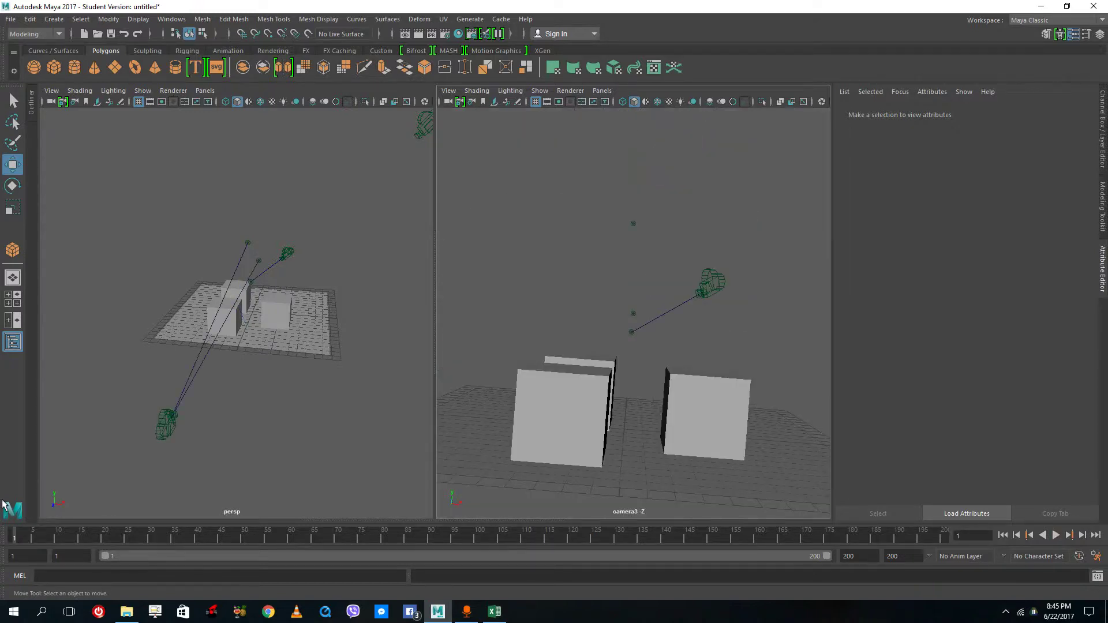
Keyframe camera3's up locator at X about -2.4 on frame 1 and X about 1.6 on frame 200 to roll the camera.
drag(218, 202, 258, 249)
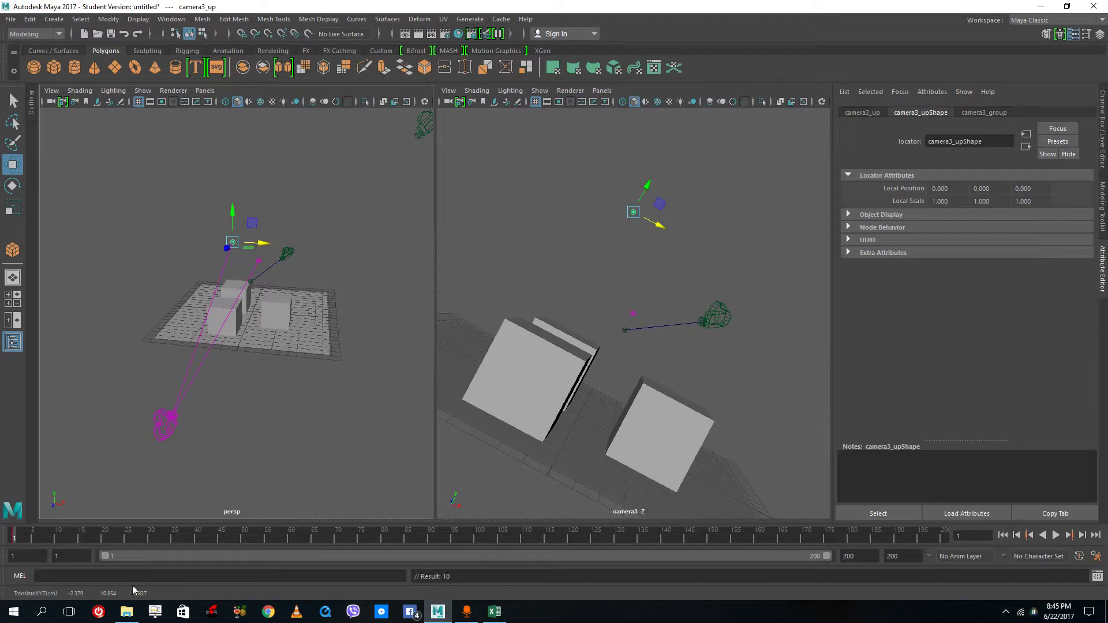
drag(14, 535, 946, 548)
drag(260, 242, 288, 243)
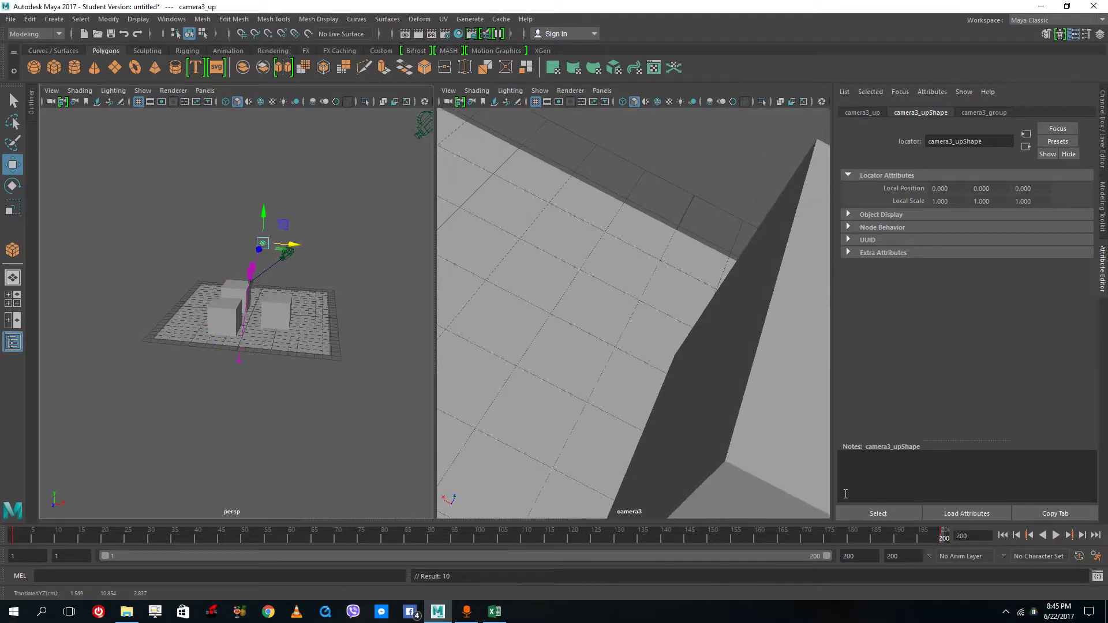
Return to frame 1, clear the selection and play the rolling camera3 animation.
drag(929, 536, 12, 534)
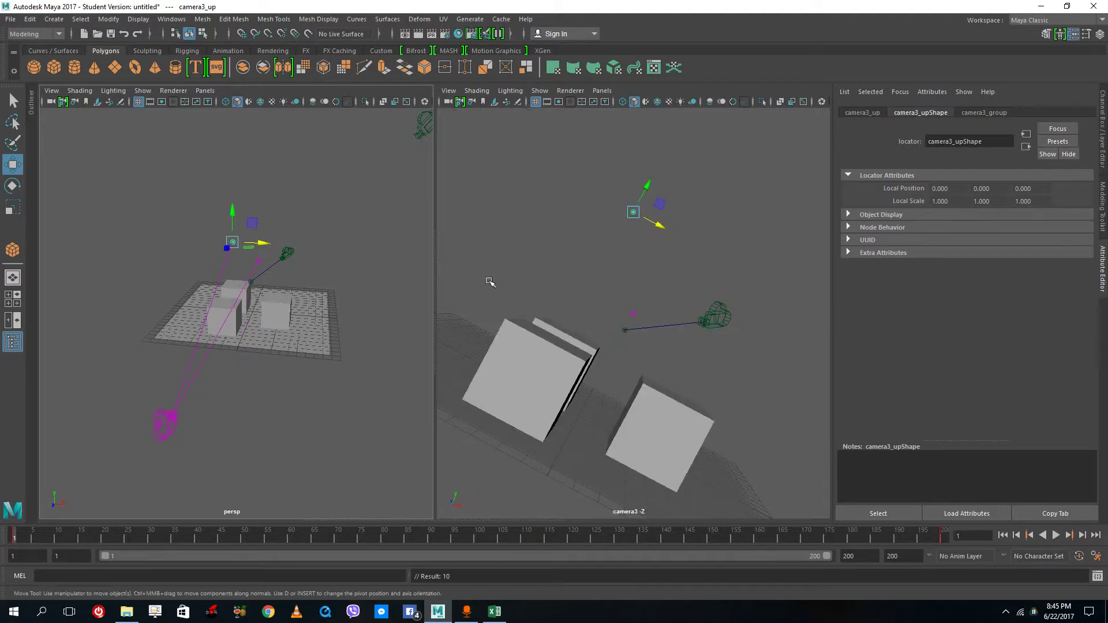
click(615, 235)
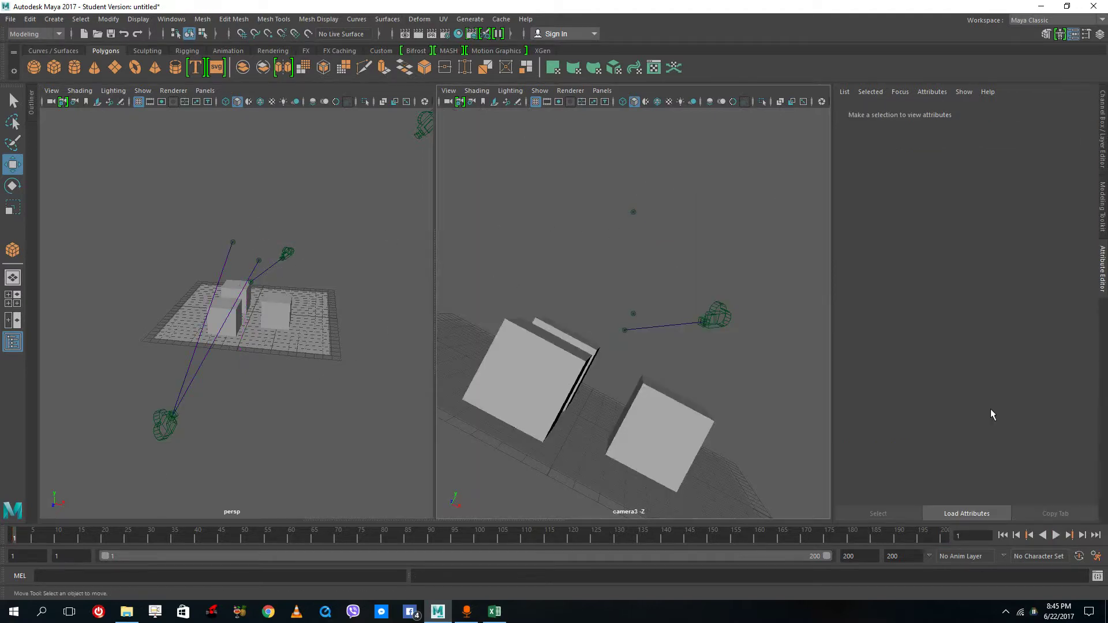
click(1056, 535)
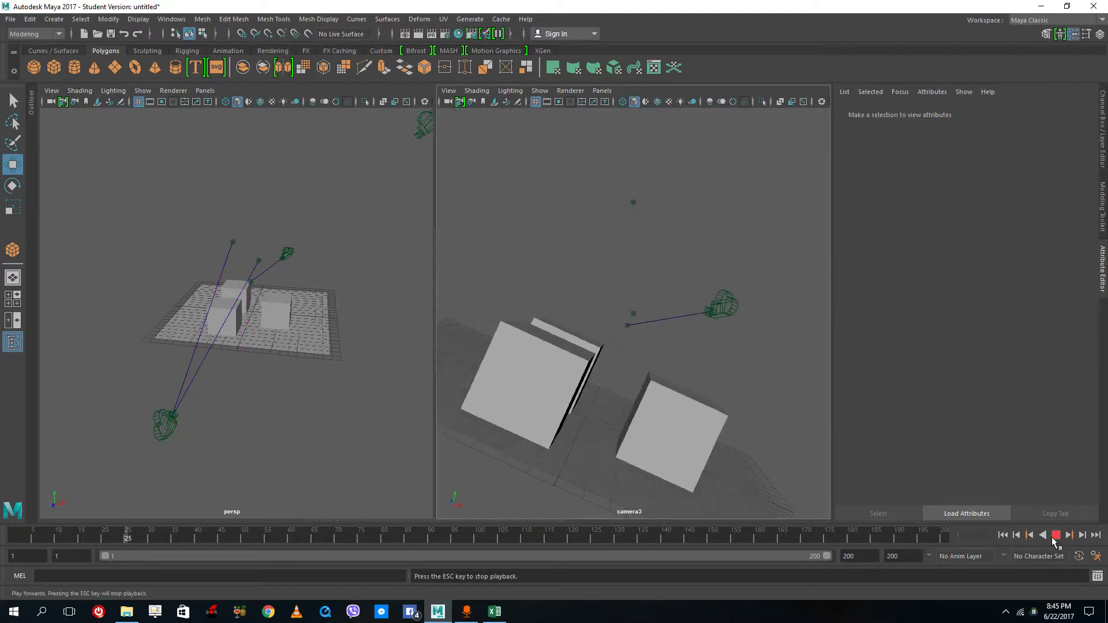